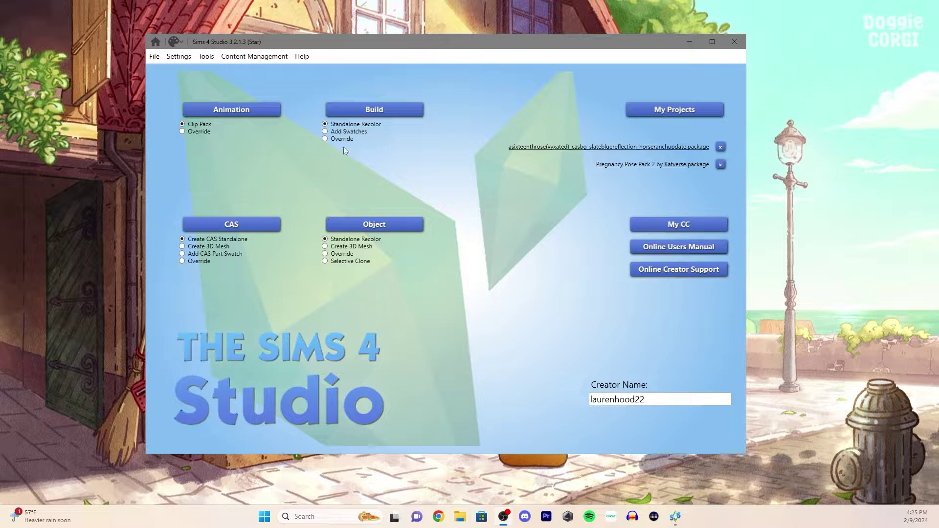
Start a standalone object recolor of the gold-framed pink saxophone painting.
left_click_drag(371, 44, 367, 52)
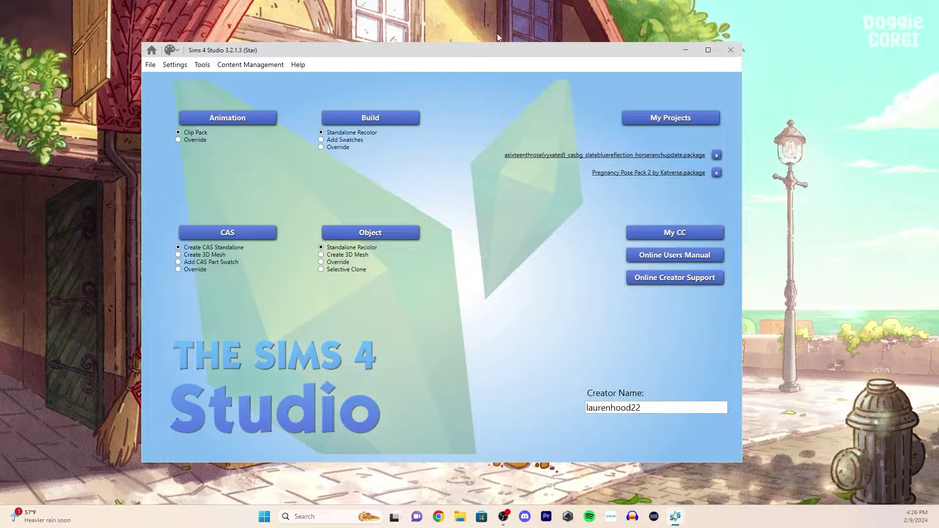
left_click_drag(483, 48, 491, 42)
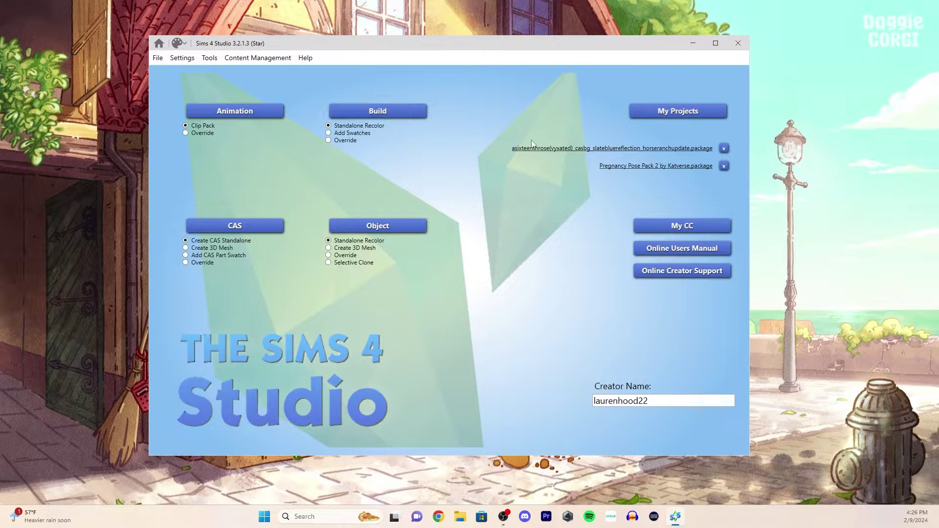
left_click(381, 230)
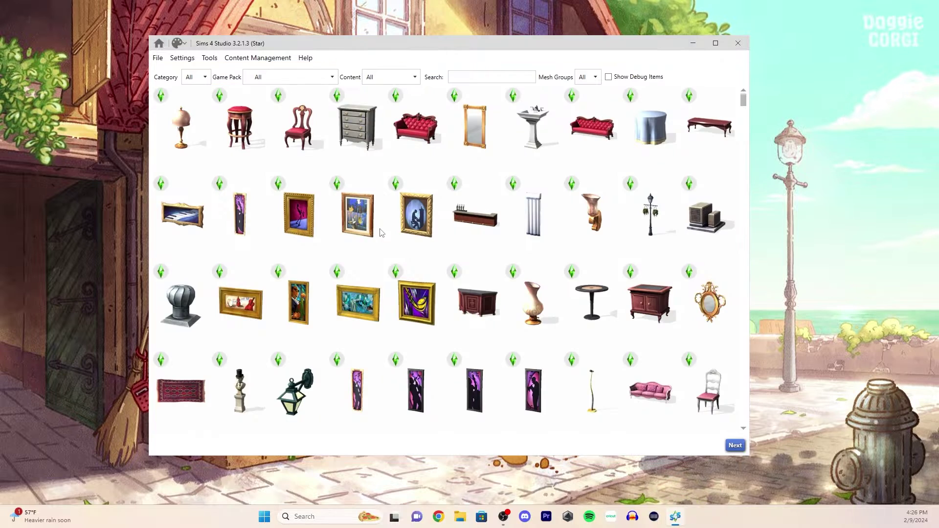
scroll(419, 184, "down", 3)
scroll(367, 201, "up", 3)
scroll(315, 216, "down", 6)
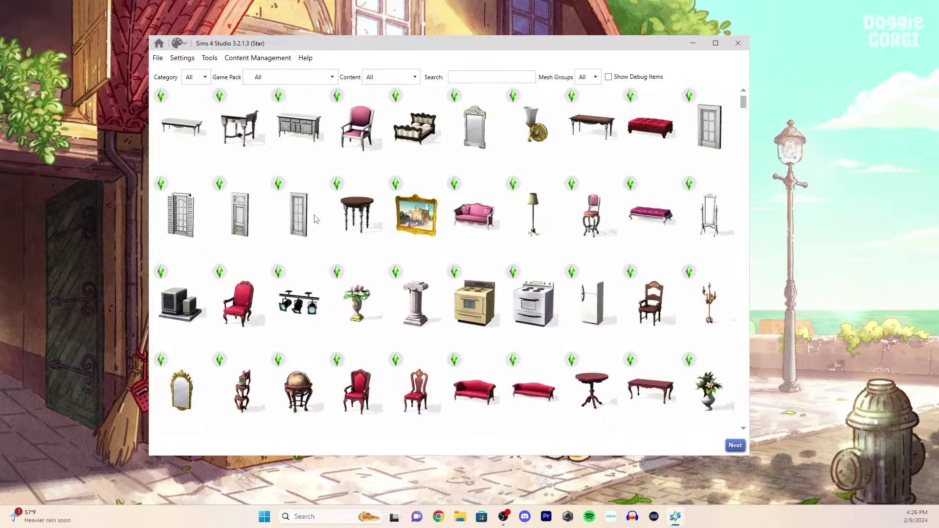
scroll(315, 219, "up", 6)
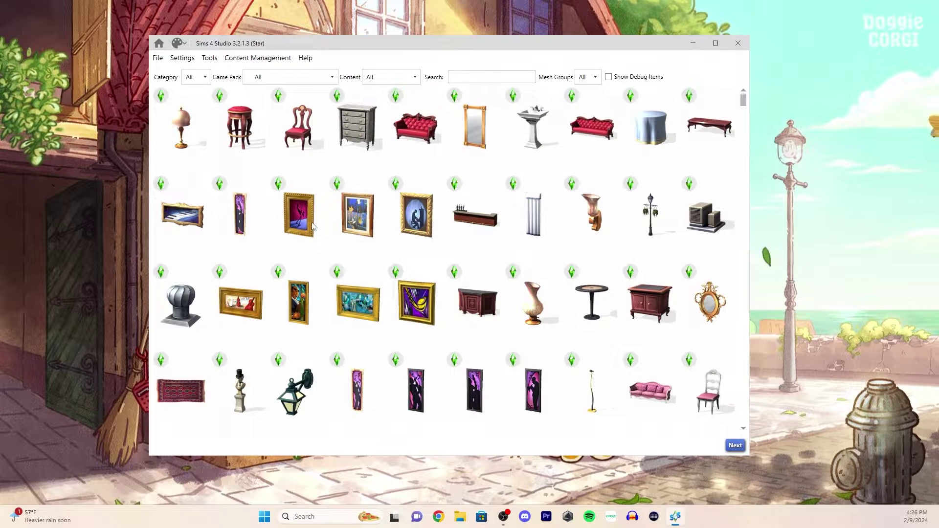
left_click(299, 218)
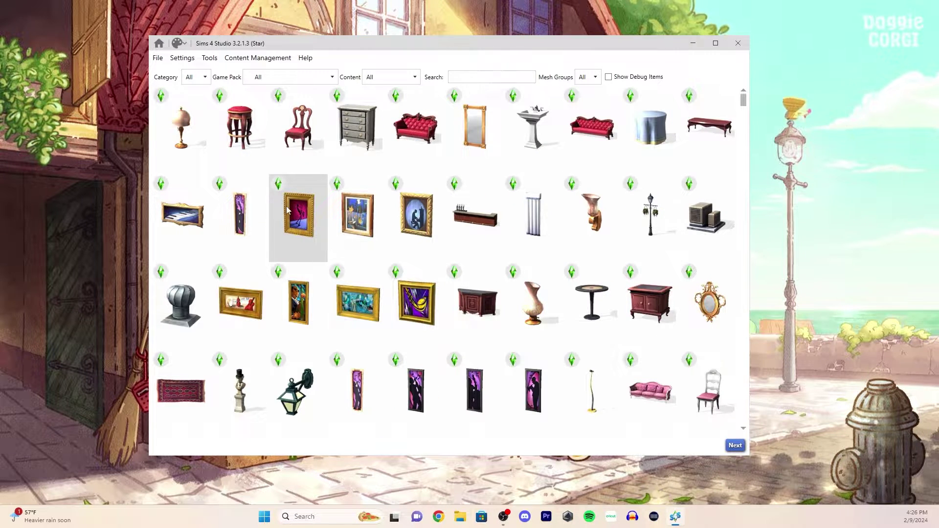
Save the new recolor package to the Desktop as Kili Picture.
left_click(735, 446)
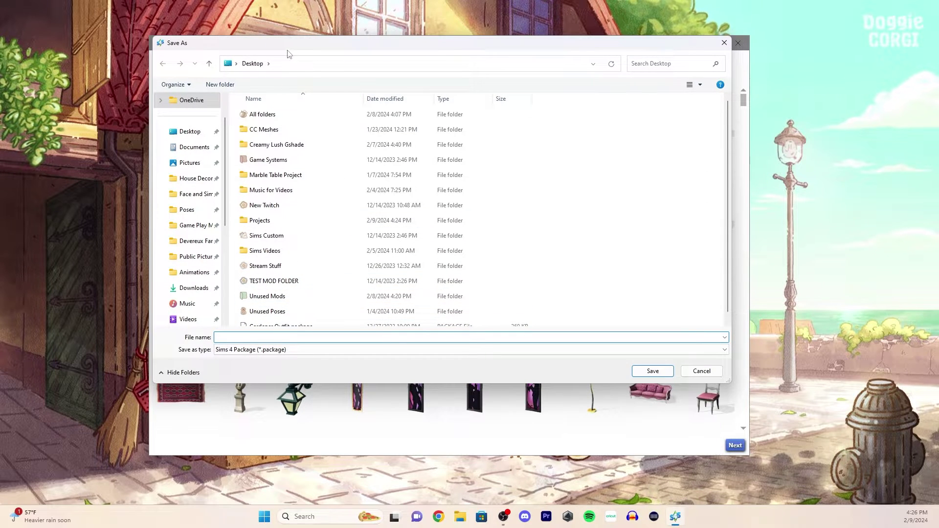
left_click_drag(287, 53, 321, 48)
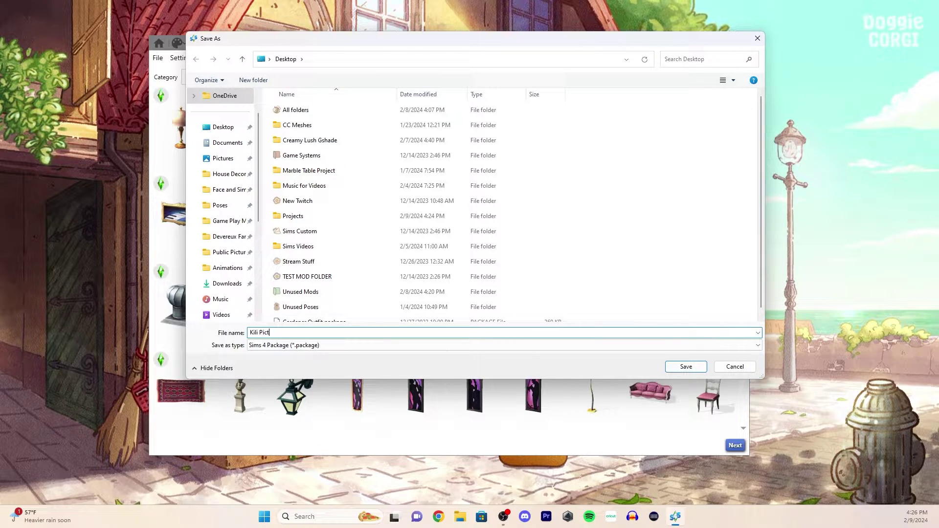
left_click(695, 367)
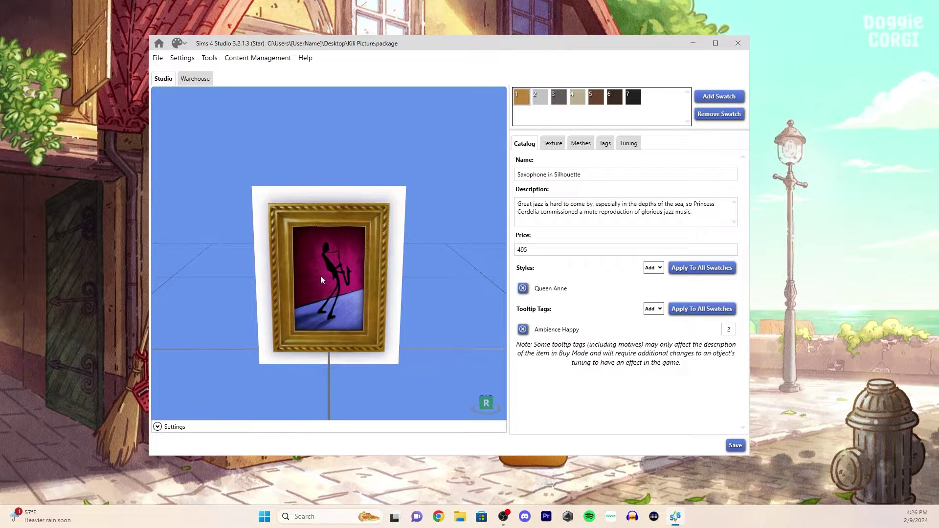
Inspect the painting's Normal and Specular maps on the Texture tab, then reselect Diffuse.
left_click_drag(321, 281, 341, 288)
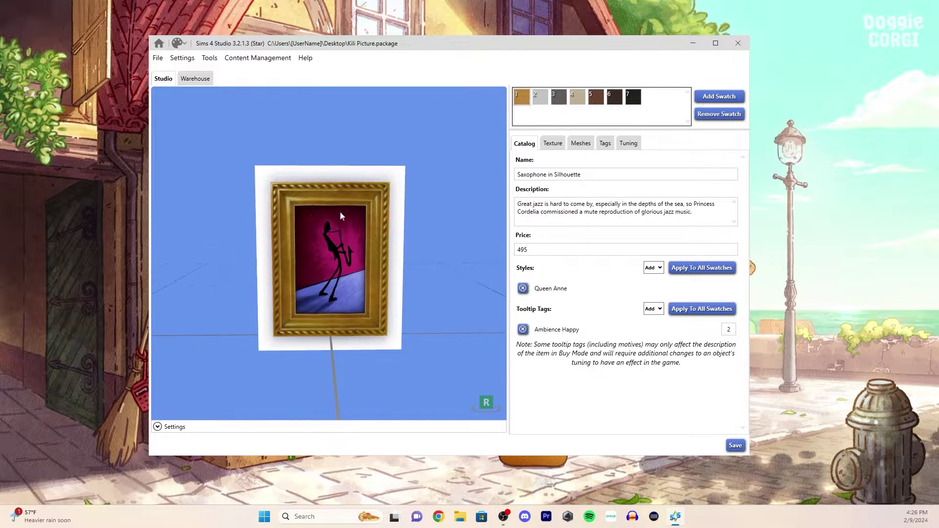
left_click(552, 145)
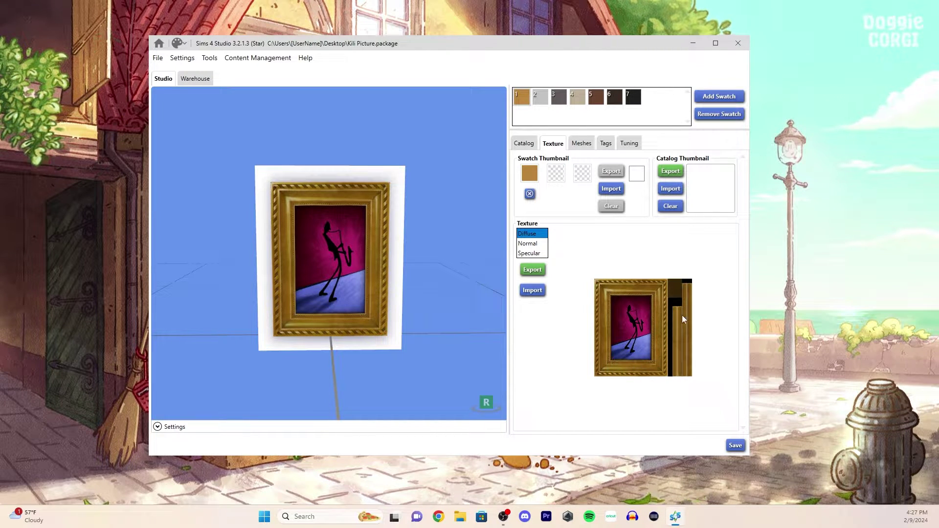
left_click(534, 244)
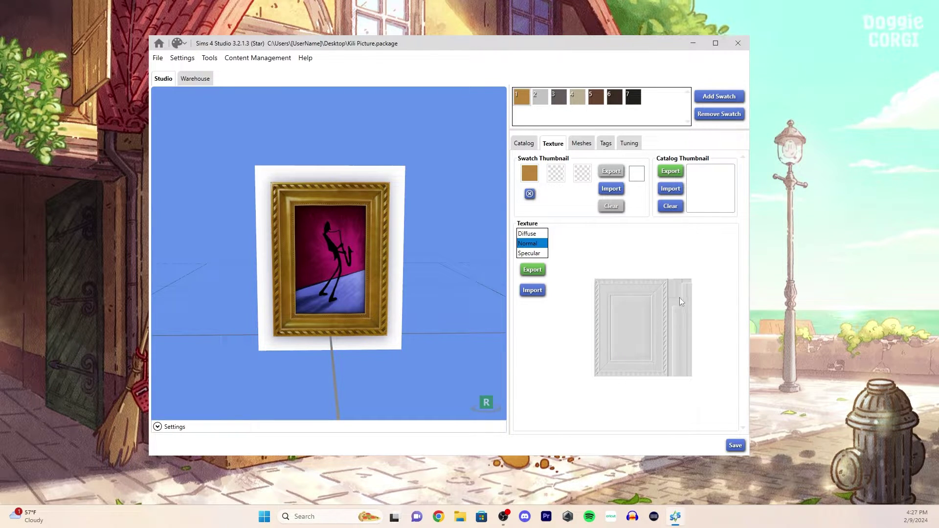
left_click(532, 253)
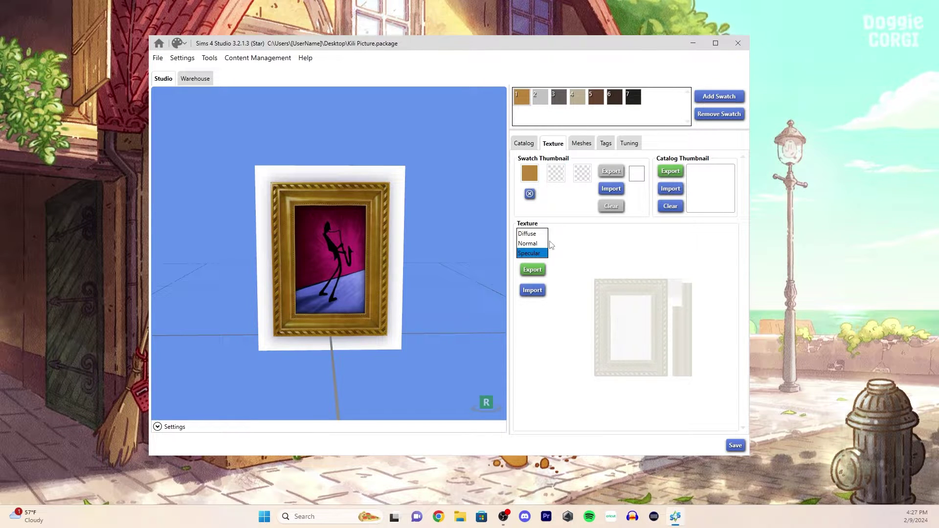
left_click(528, 234)
Export the Diffuse texture to the Desktop as the PNG image EA FRAME.
left_click(533, 272)
key("BackSpace")
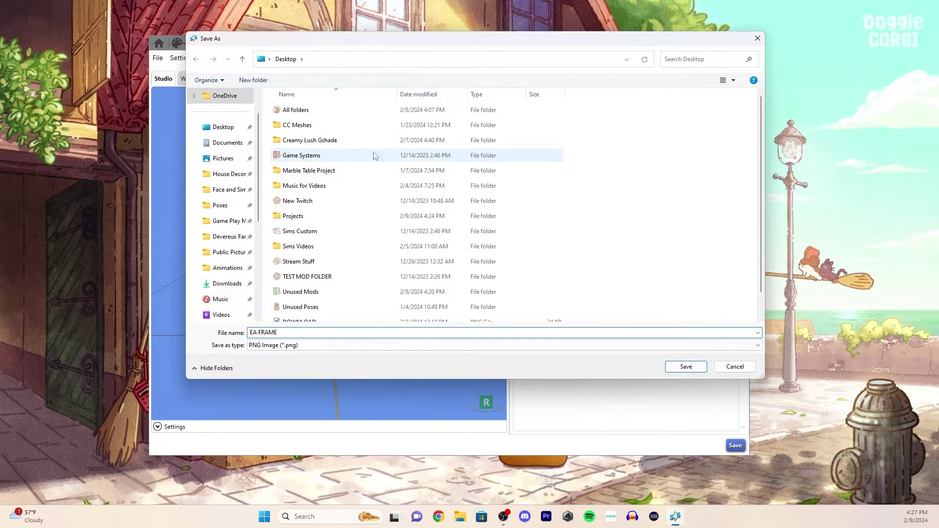
left_click(687, 367)
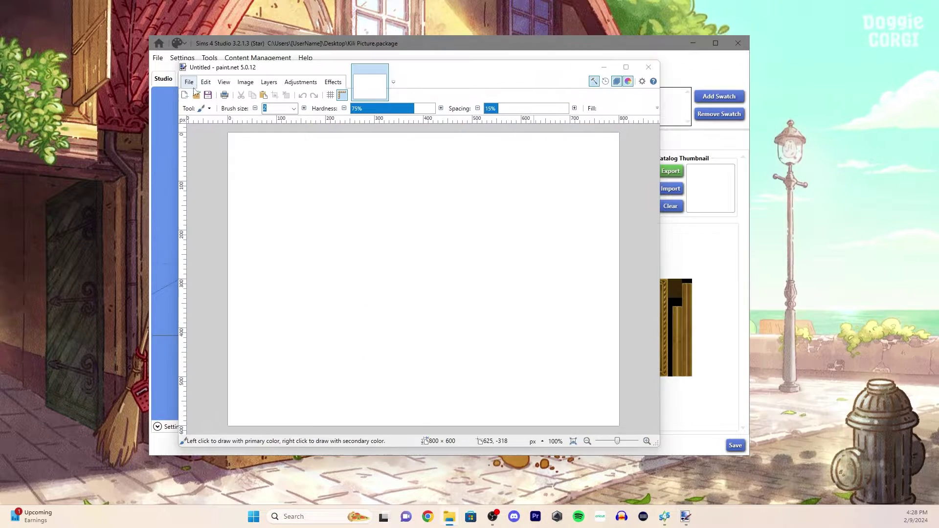
Open EA FRAME.png and the 100 photo from Public Pictures in paint.net.
left_click(189, 82)
left_click(202, 107)
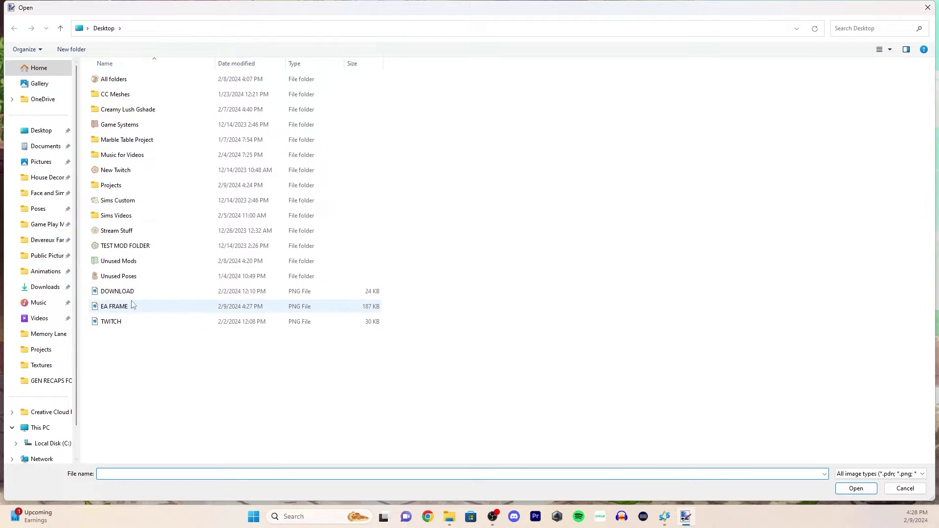
double_click(137, 308)
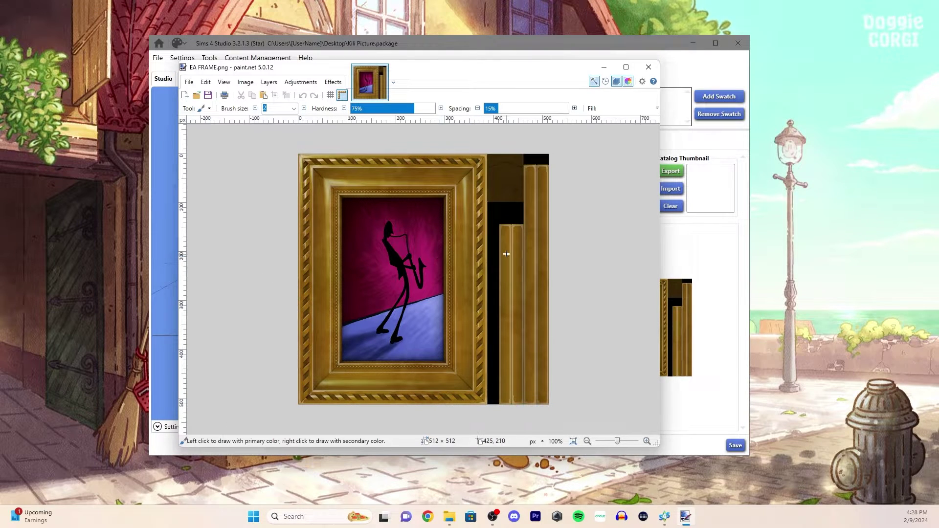
left_click(190, 82)
left_click(206, 107)
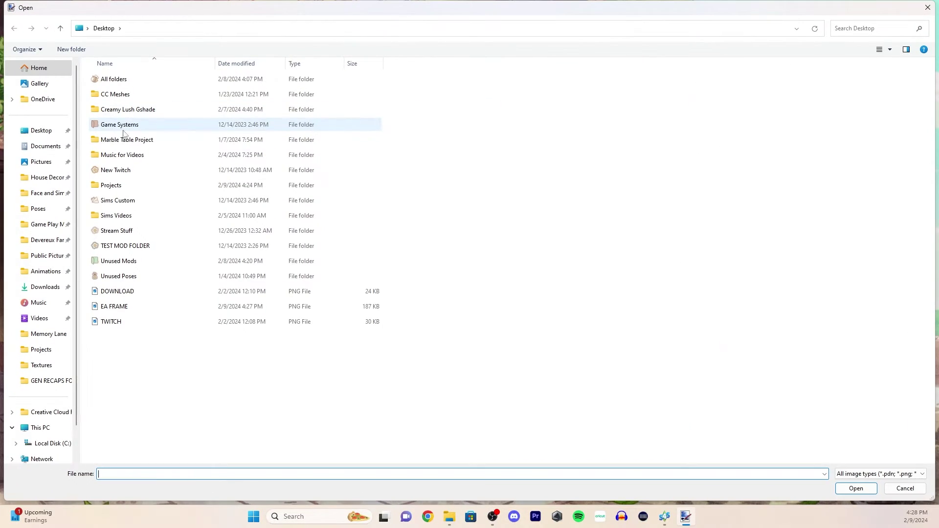
left_click(47, 255)
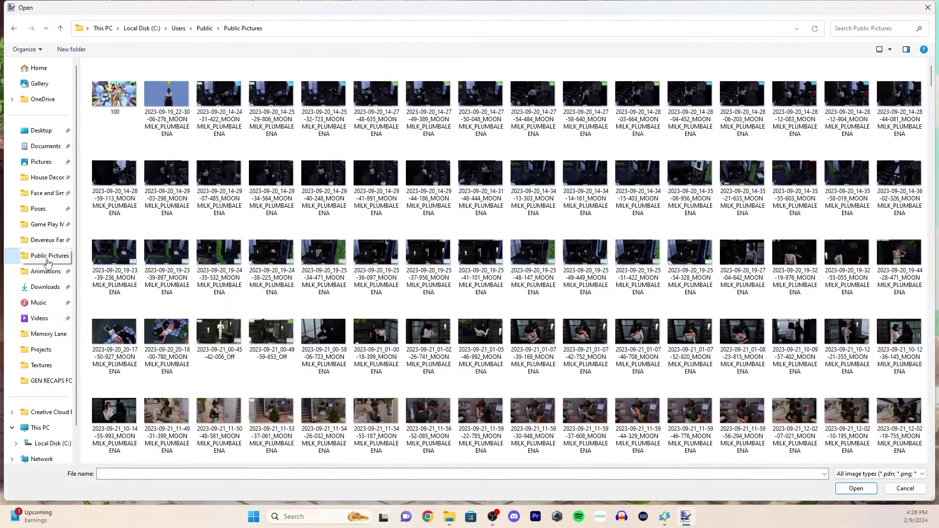
double_click(115, 94)
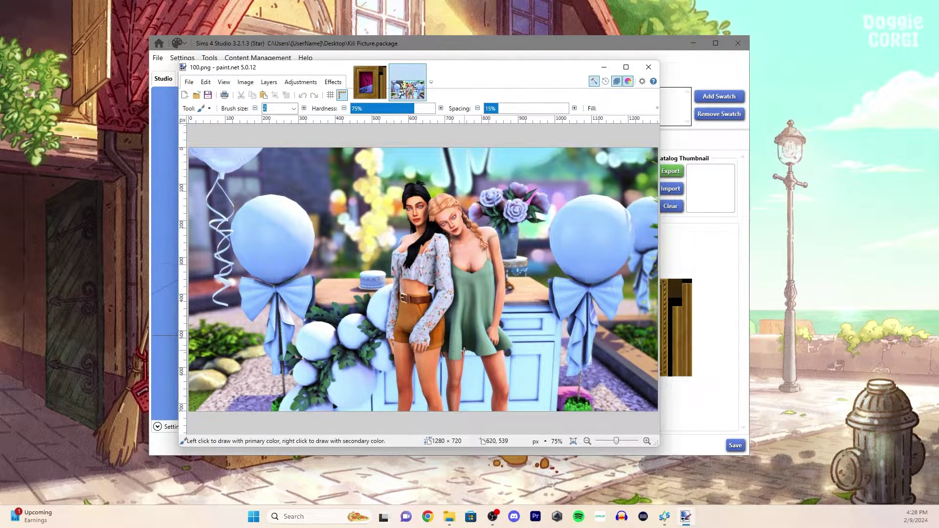
Resize the 100 photo to 533×300 pixels, keeping the aspect ratio.
left_click(370, 82)
left_click(246, 82)
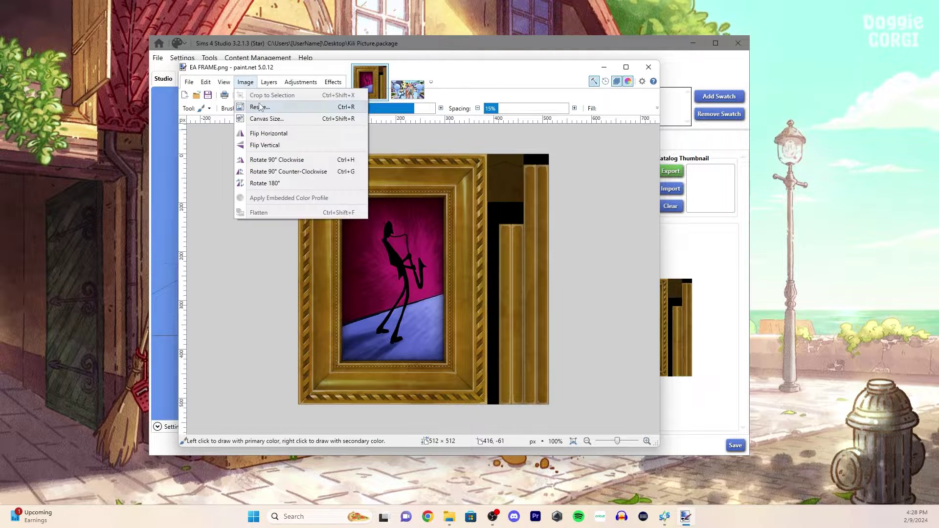
left_click(260, 107)
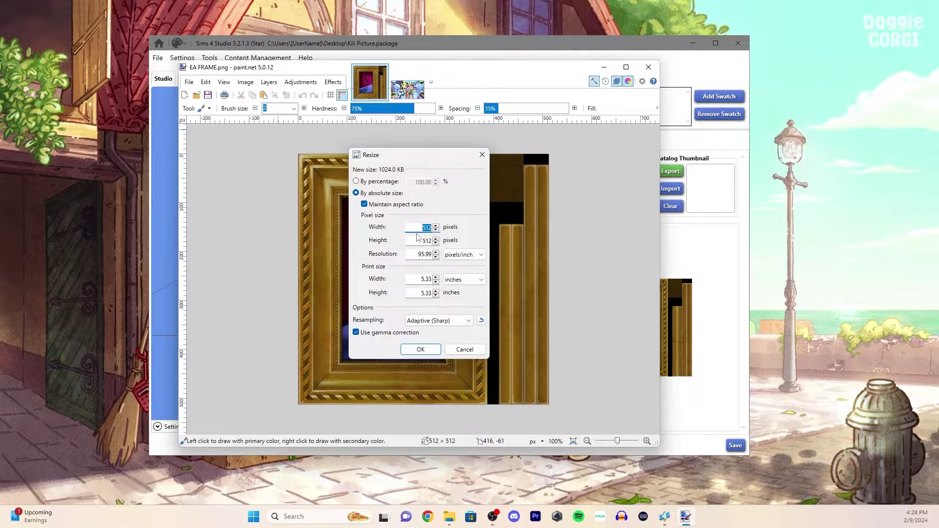
key("Escape")
left_click(407, 83)
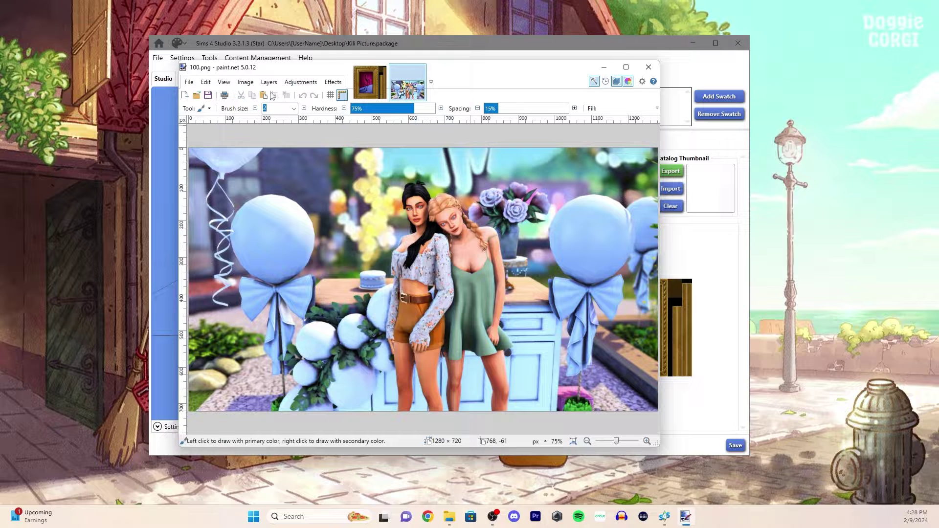
left_click(247, 83)
left_click(260, 109)
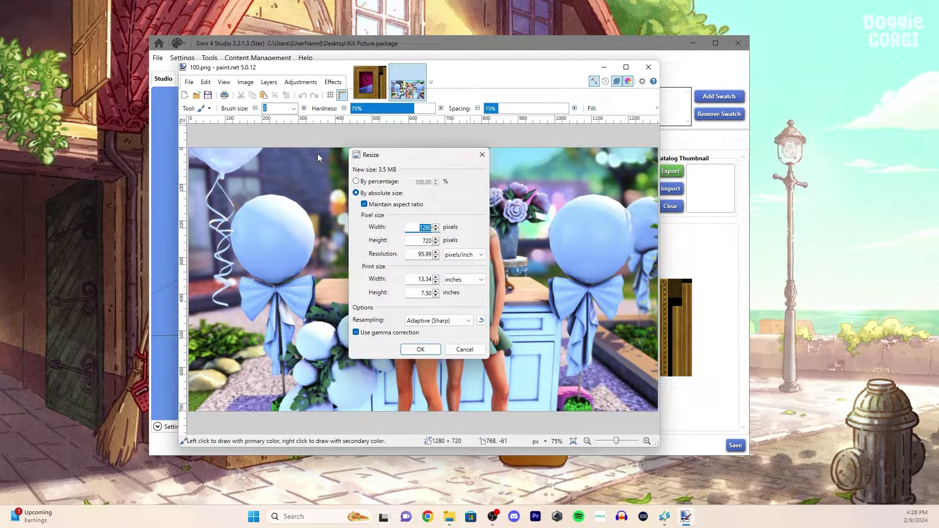
type("533")
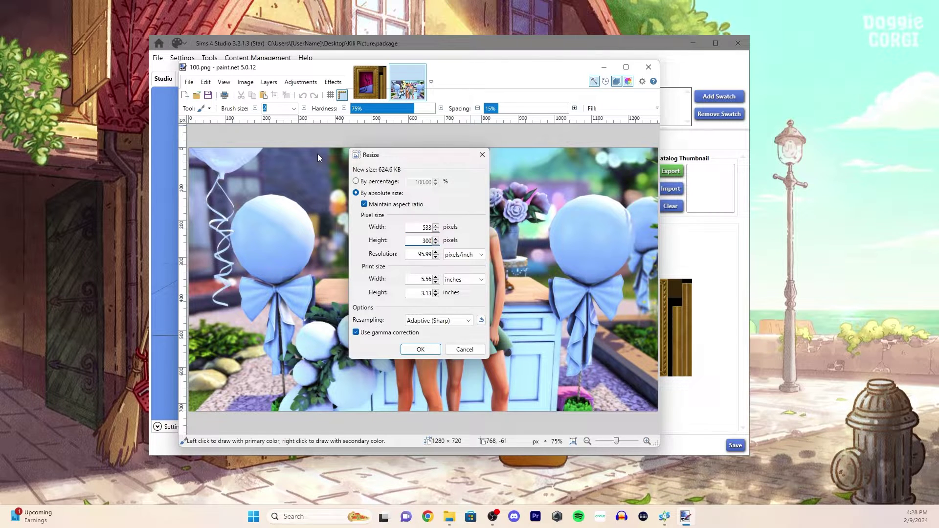
key("Return")
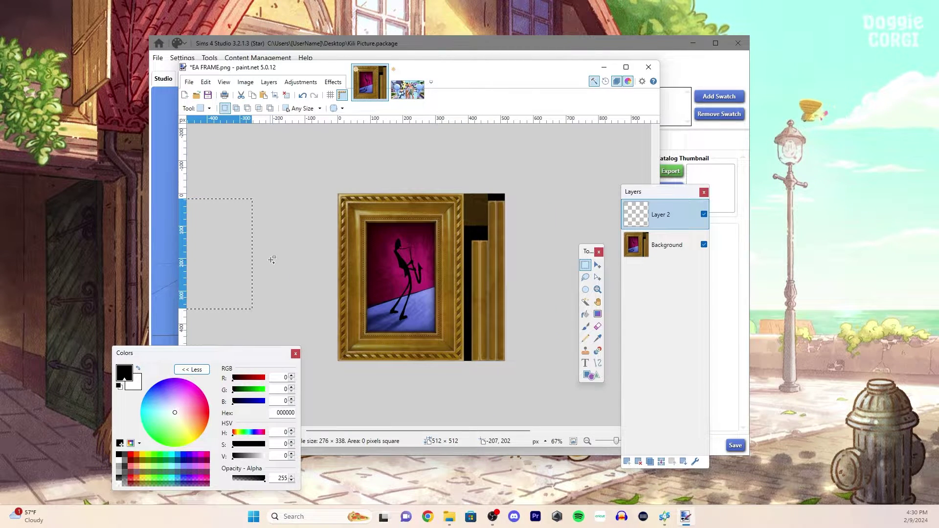
Paste the photo into Layer 2, shrink it into the frame, and lower the layer's opacity.
key("ctrl+v")
left_click_drag(431, 294, 420, 295)
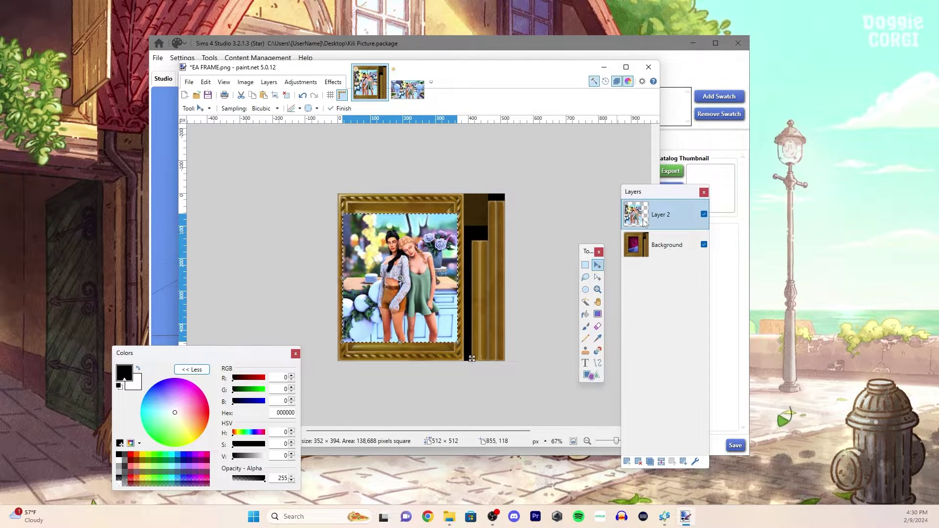
key("F4")
left_click_drag(444, 256, 406, 260)
left_click(423, 303)
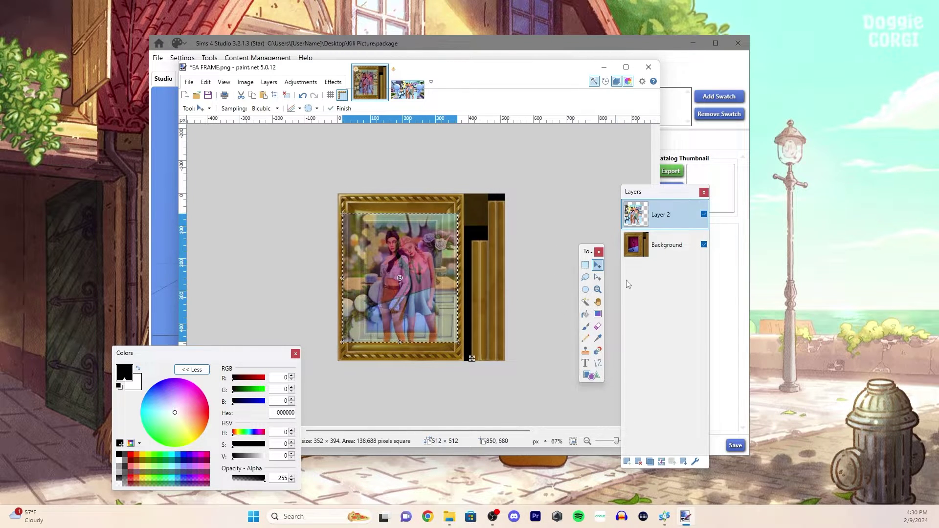
left_click_drag(649, 197, 741, 228)
left_click(647, 441)
left_click(647, 442)
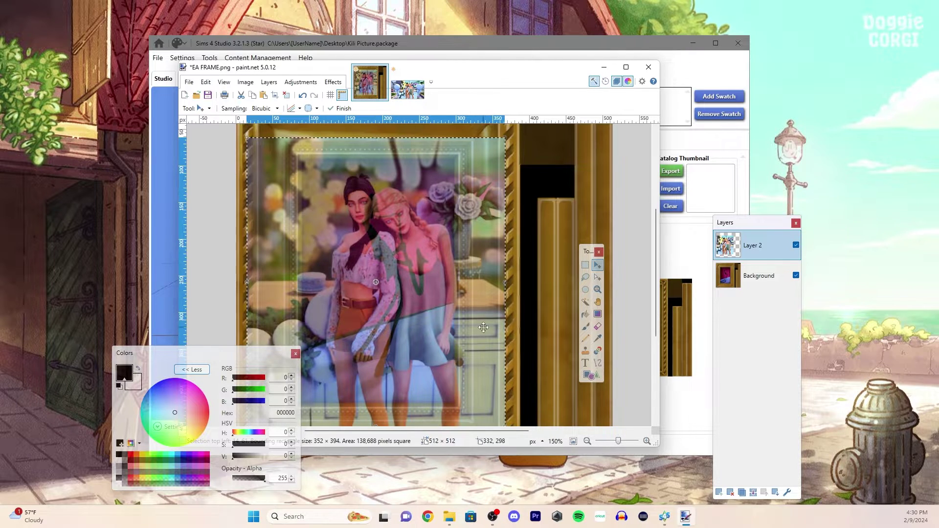
scroll(485, 342, "up", 3)
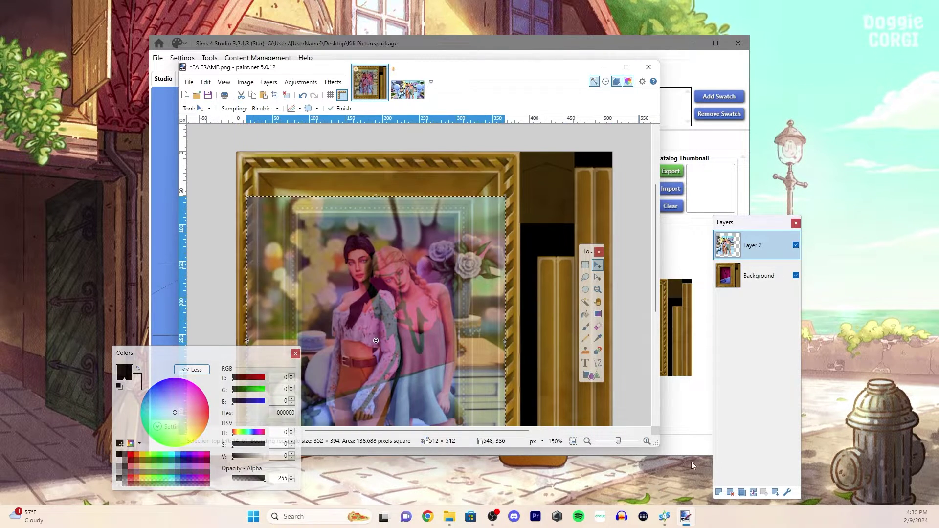
left_click(587, 441)
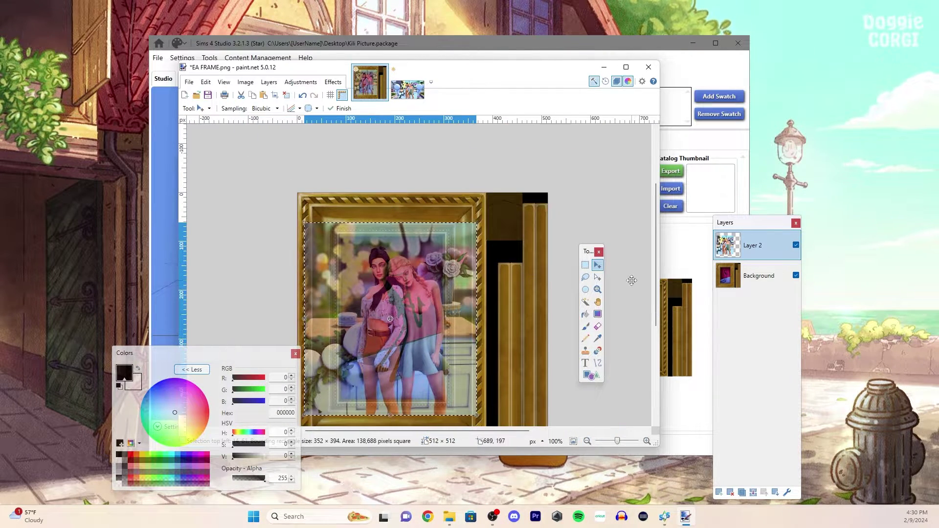
Delete the photo strips overlapping the frame's left, bottom, side and top edges.
left_click(586, 265)
scroll(391, 294, "down", 3)
mouse_move(298, 151)
left_mouse_down()
mouse_move(332, 388)
mouse_move(480, 353)
mouse_move(483, 341)
left_mouse_up()
key("Delete")
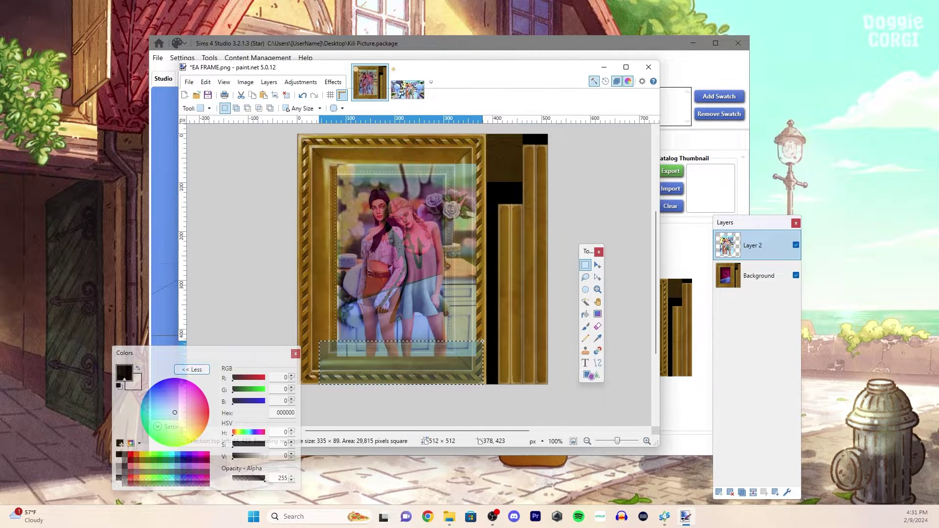
key("Delete")
left_click(494, 320)
mouse_move(511, 145)
left_mouse_down()
mouse_move(478, 370)
mouse_move(454, 374)
left_mouse_up()
key("Delete")
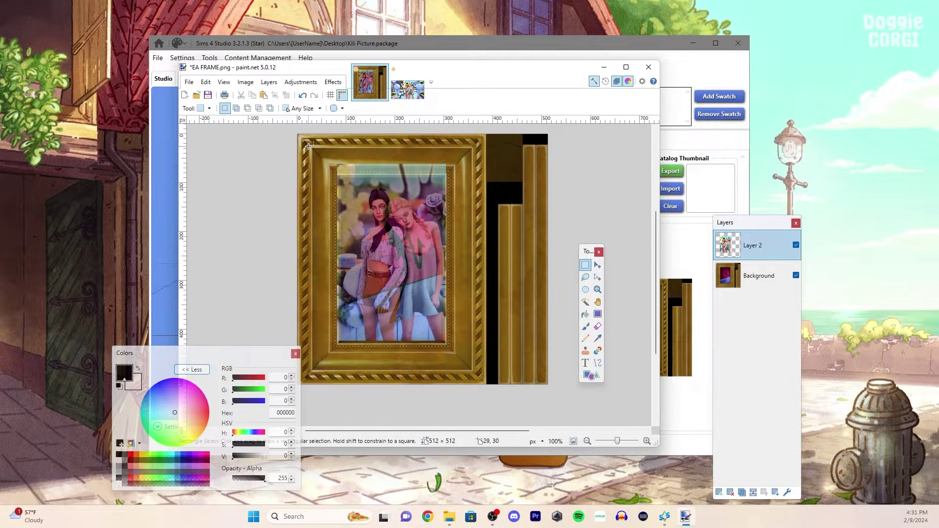
mouse_move(312, 149)
left_mouse_down()
mouse_move(382, 166)
mouse_move(486, 172)
left_mouse_up()
key("Delete")
left_click(489, 173)
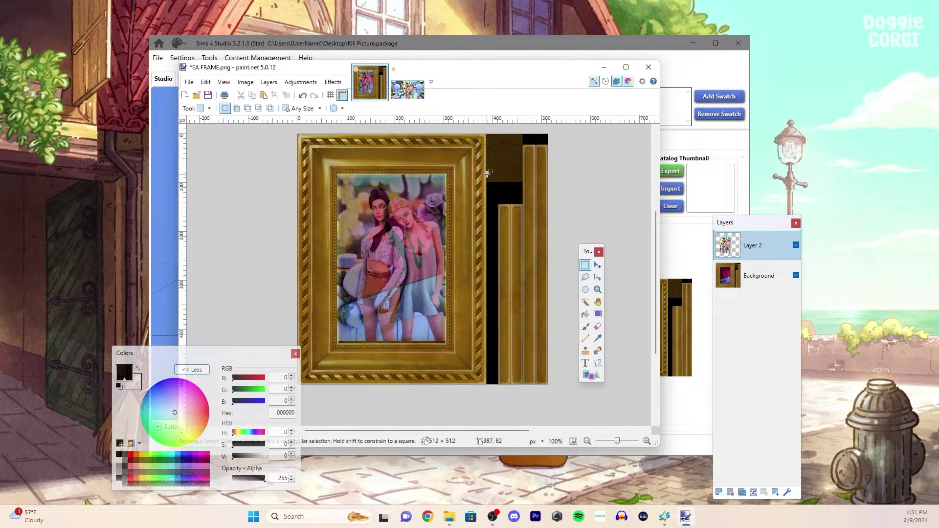
Restore Layer 2 to full opacity and nudge the fitted photo down slightly.
key("F4")
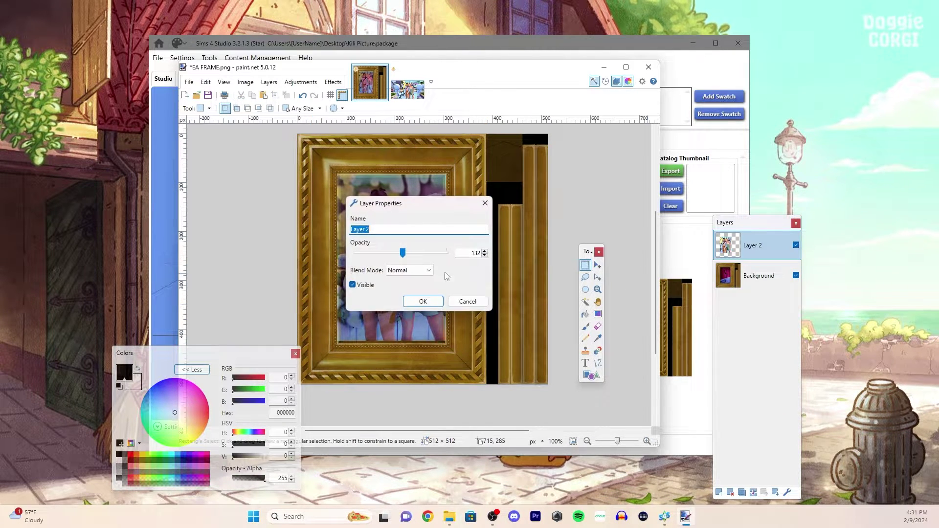
left_click_drag(403, 253, 447, 253)
left_click(422, 301)
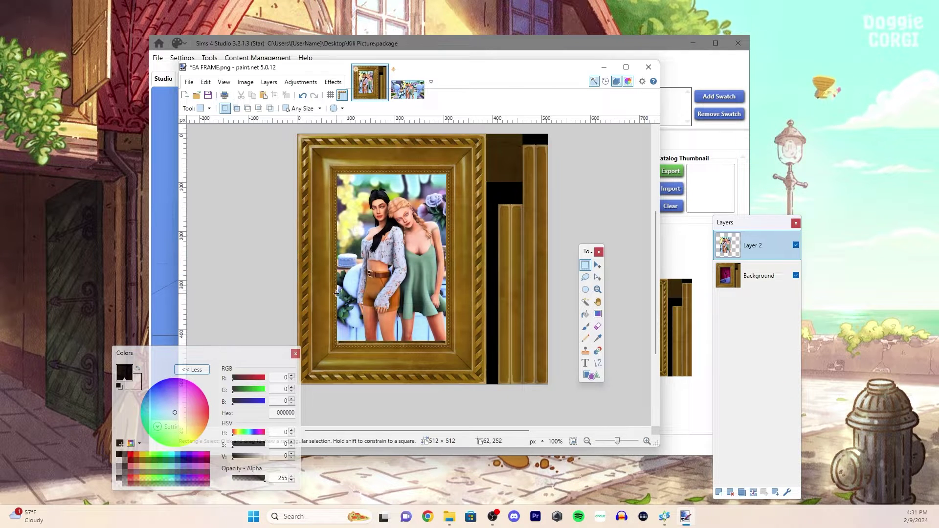
left_click_drag(302, 147, 475, 373)
left_click(598, 264)
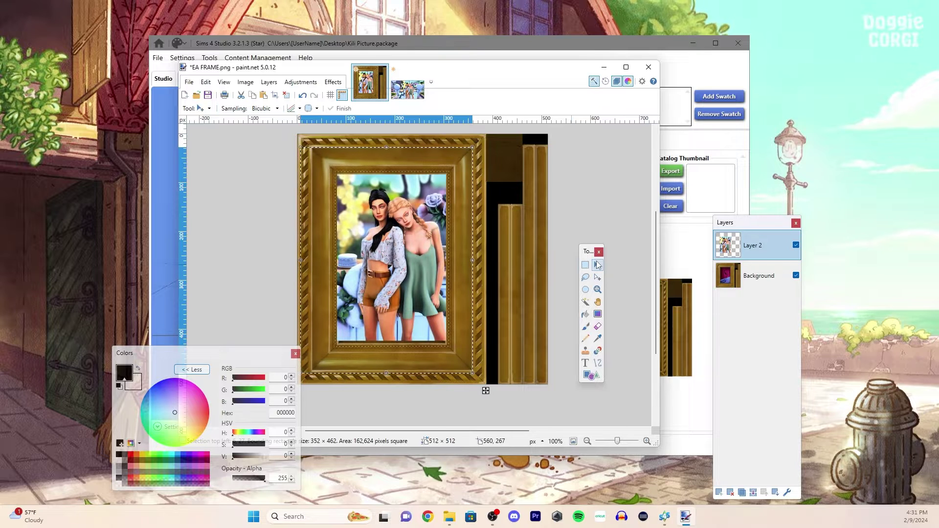
key("Down")
key("Down")
key("Down")
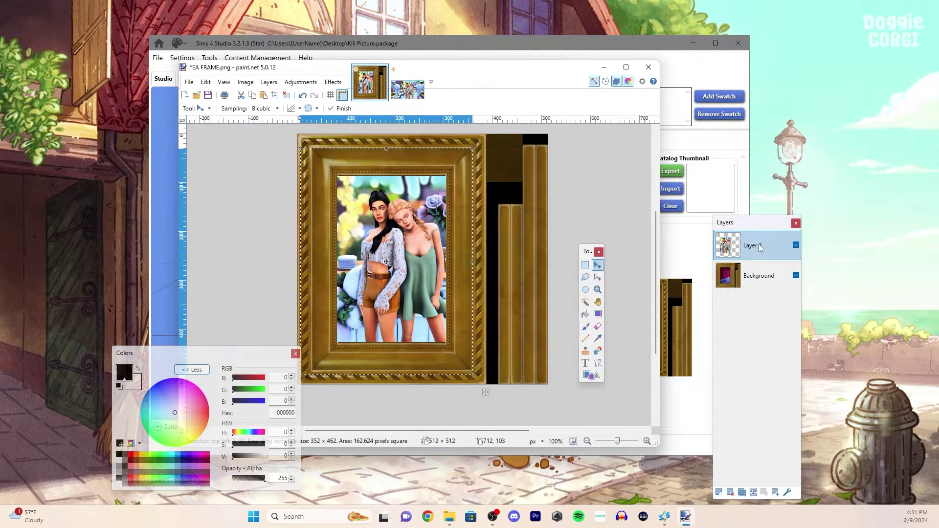
left_click_drag(758, 227, 631, 152)
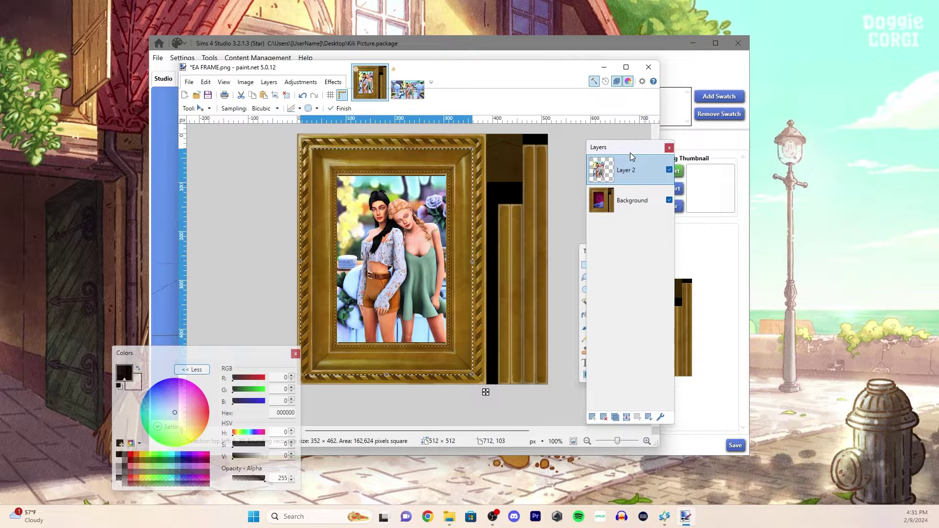
Merge Layer 2 onto the frame and save as 'the girlie' PNG with default settings.
left_click(627, 417)
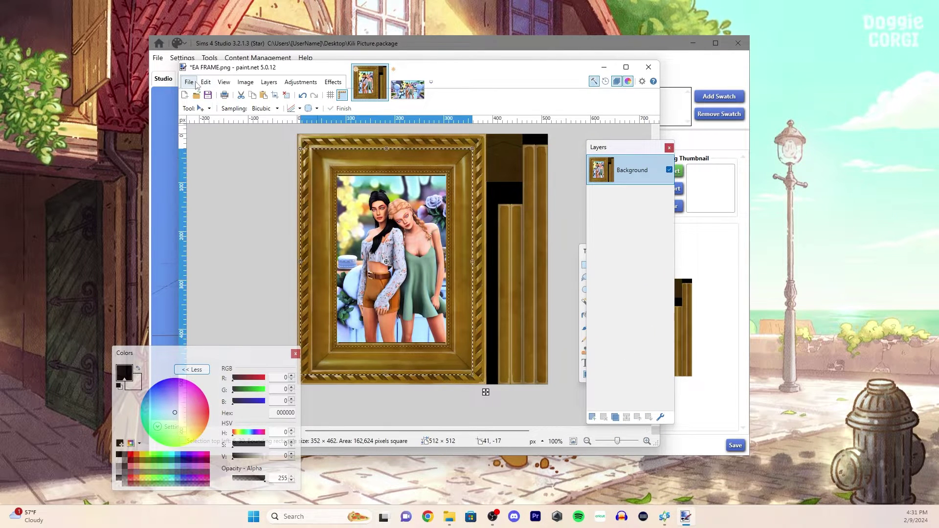
left_click(189, 81)
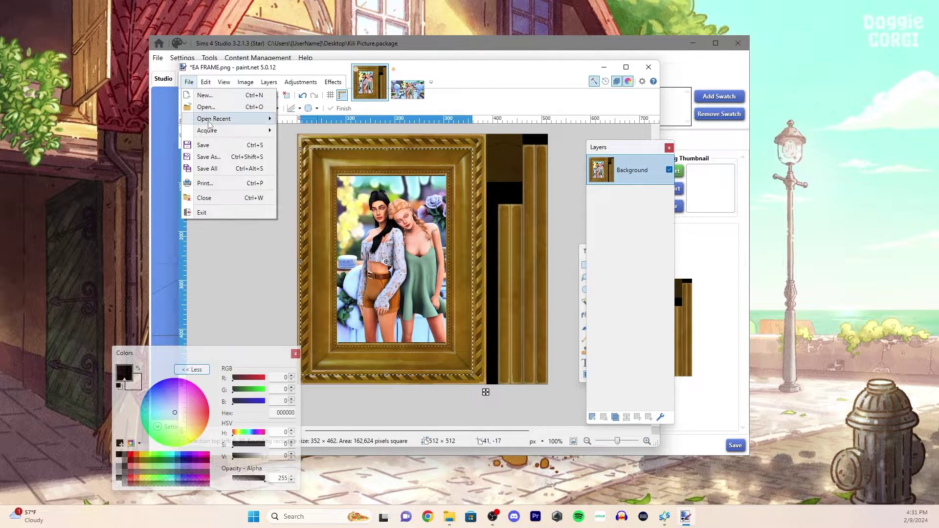
left_click(218, 153)
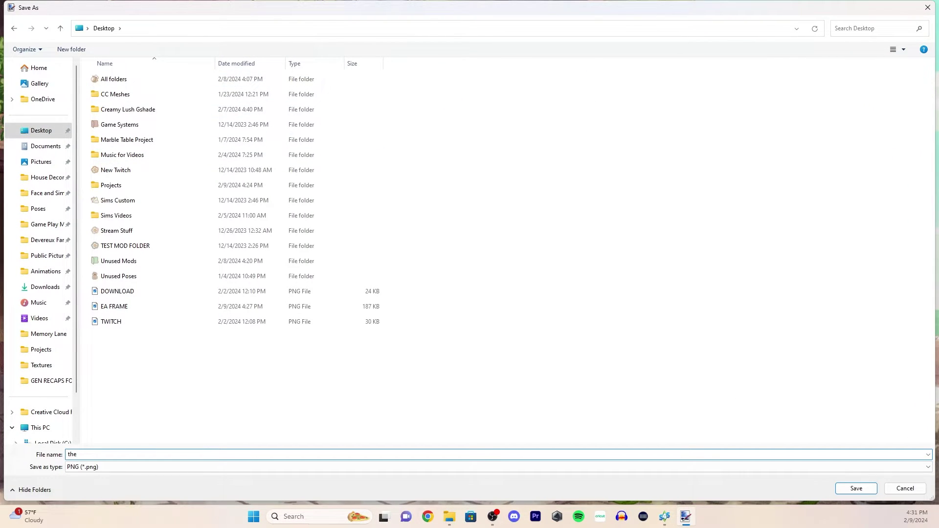
left_click(855, 491)
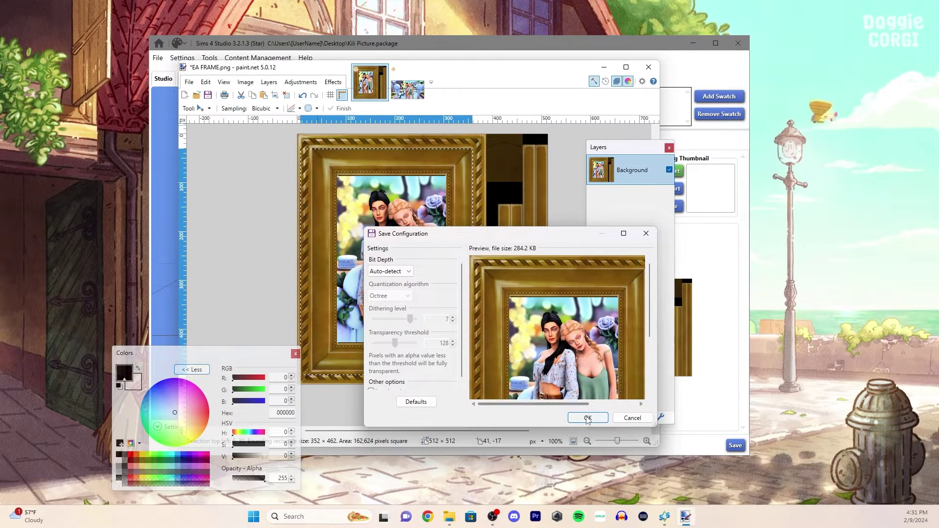
key("Return")
left_click(286, 95)
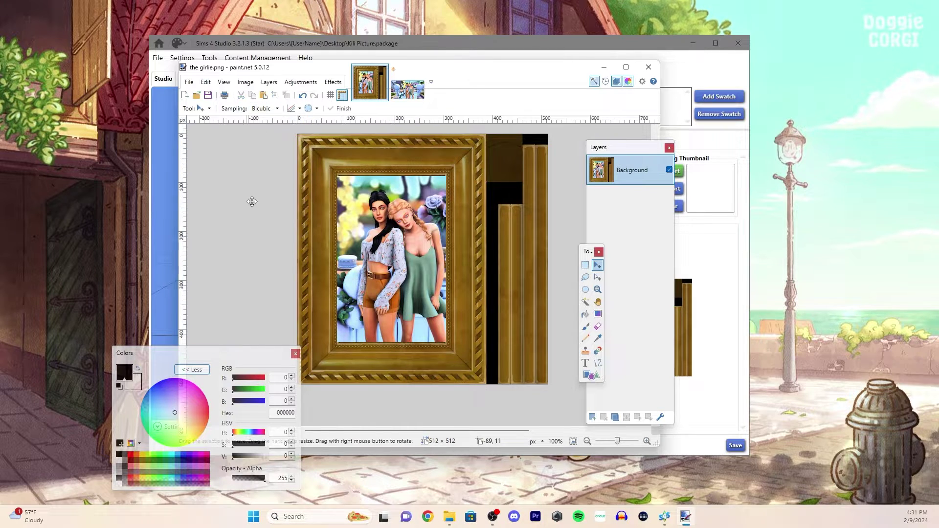
Import the girlie PNG as the painting's Diffuse texture and rotate the preview to check it.
left_click(605, 68)
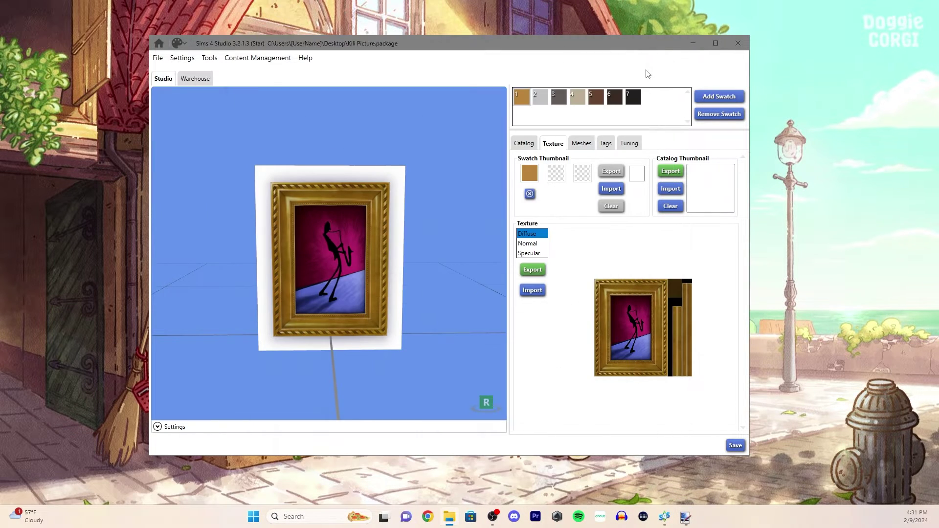
left_click(533, 291)
scroll(353, 199, "down", 1)
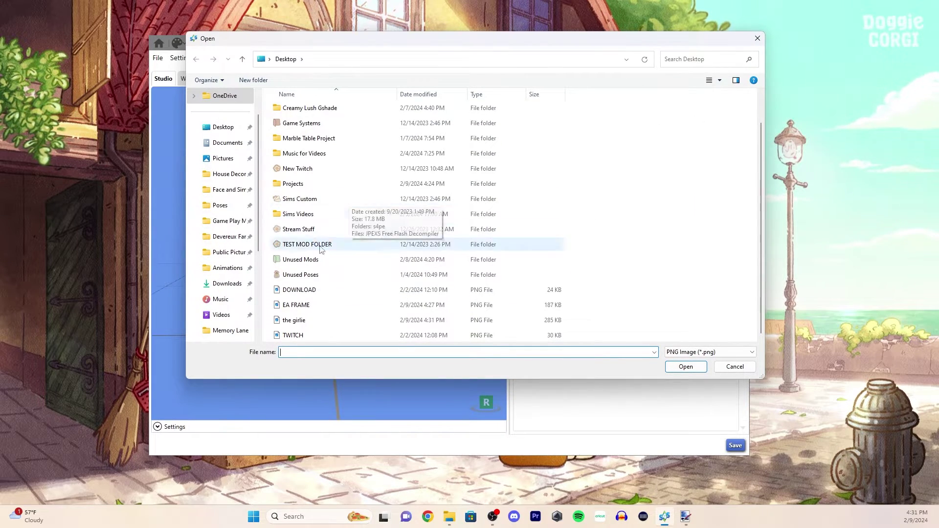
double_click(297, 321)
left_click_drag(295, 317, 349, 308)
scroll(333, 299, "down", 2)
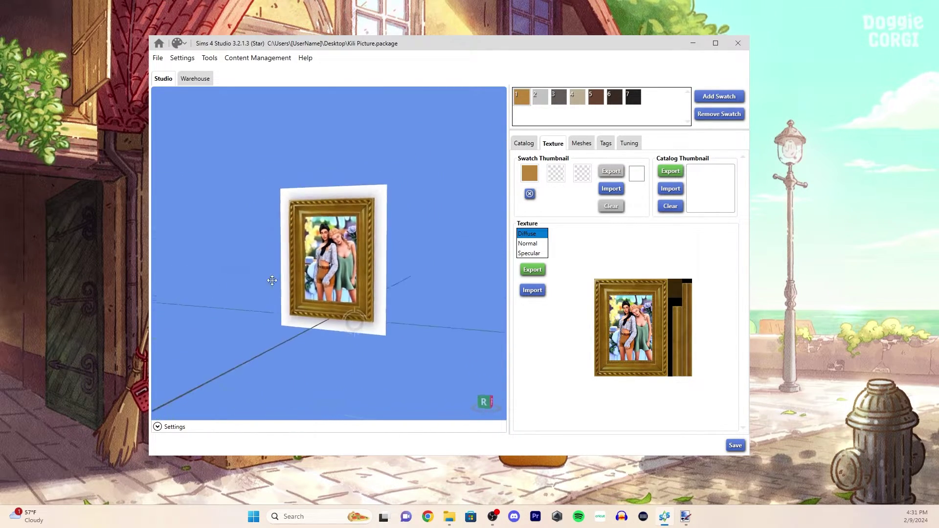
left_click_drag(279, 276, 343, 293)
scroll(362, 298, "up", 3)
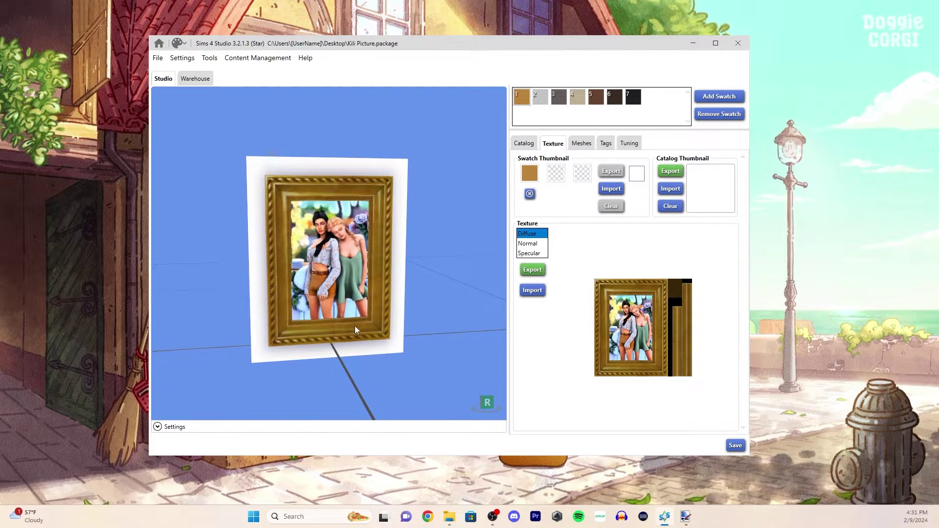
left_click_drag(356, 326, 342, 293)
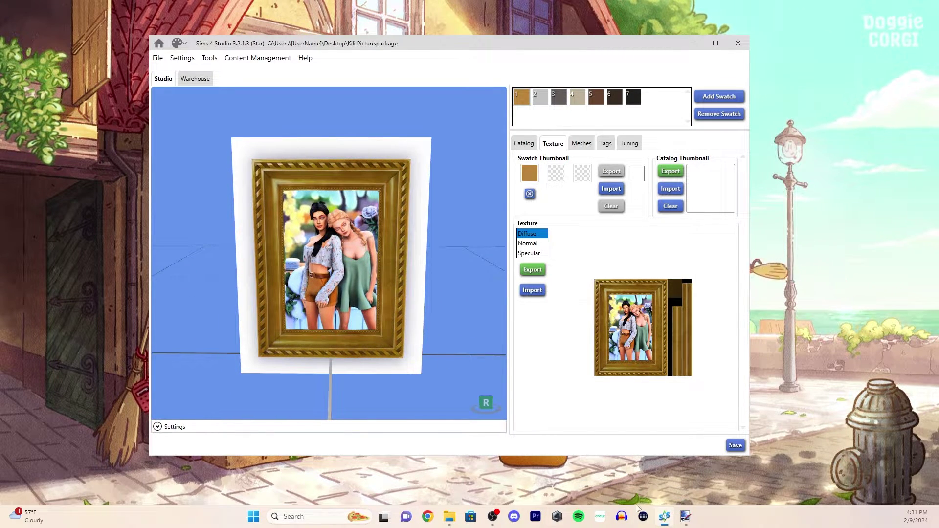
Paste the framed picture as a new layer above the Background in paint.net.
mouse_move(685, 517)
left_click(663, 477)
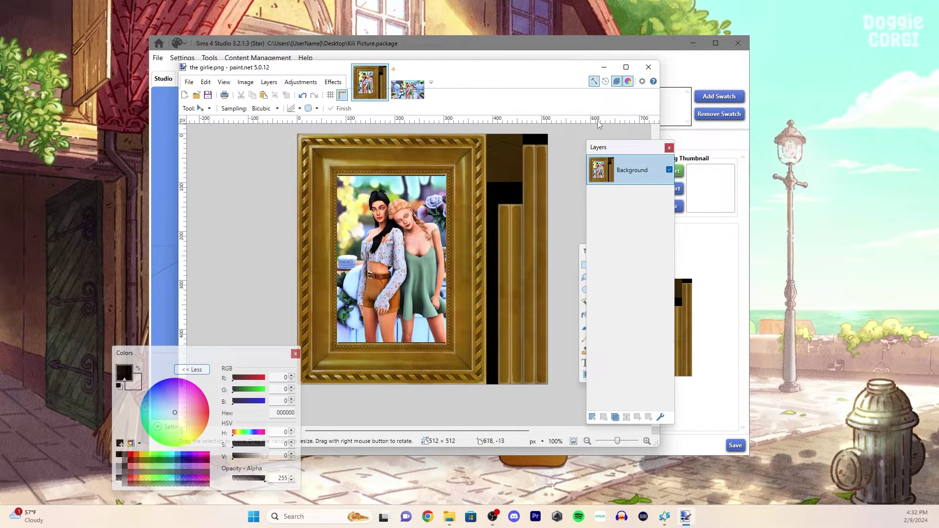
left_click_drag(616, 155, 598, 155)
key("ctrl+a")
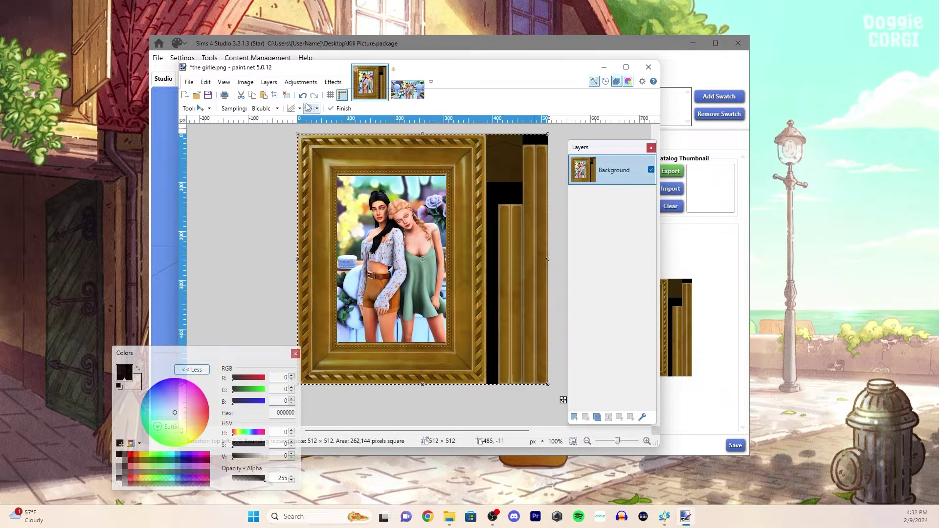
key("ctrl+shift+v")
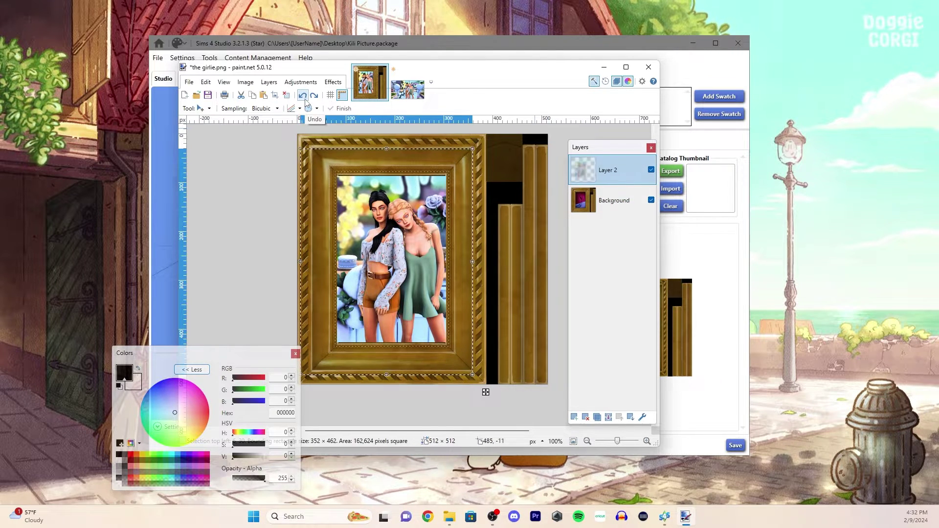
left_click(614, 201)
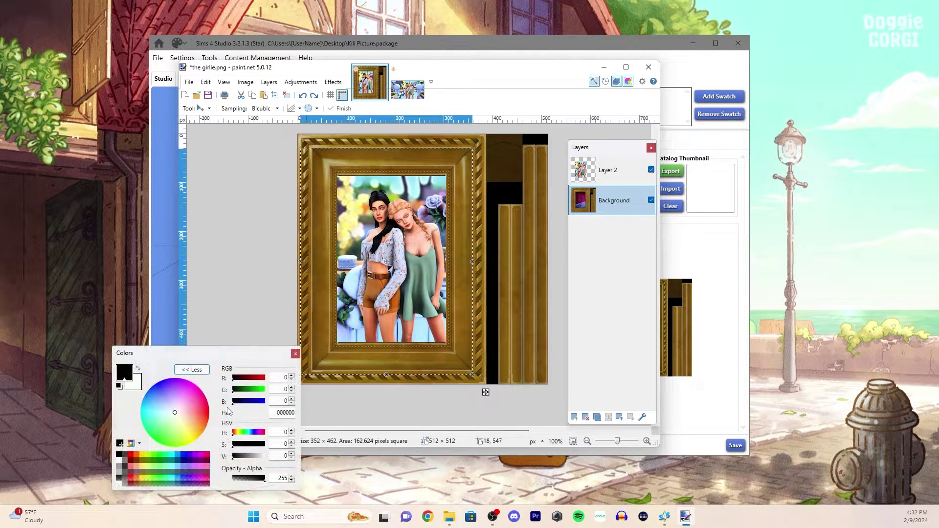
Paint pink FF72AF zigzags with the Paintbrush and merge Layer 2 into the Background.
left_click(195, 404)
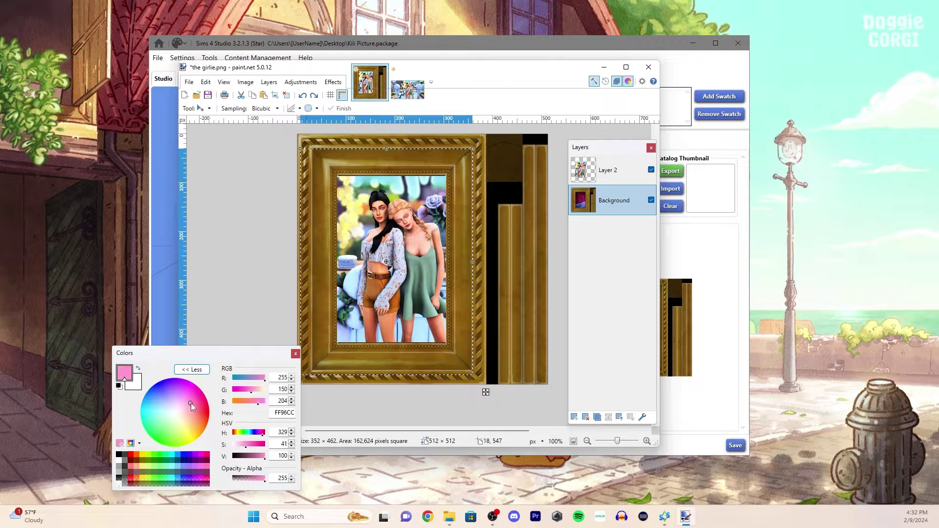
left_click(198, 109)
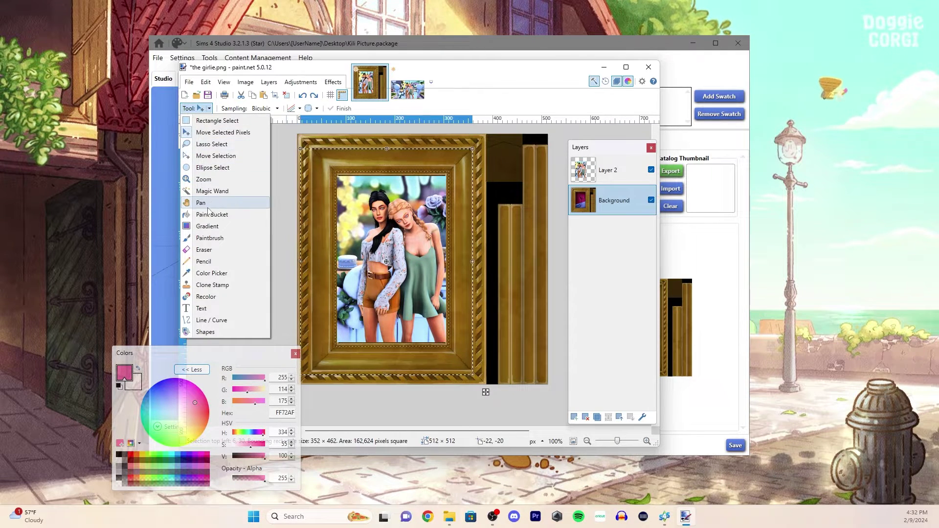
left_click(207, 240)
left_click(286, 96)
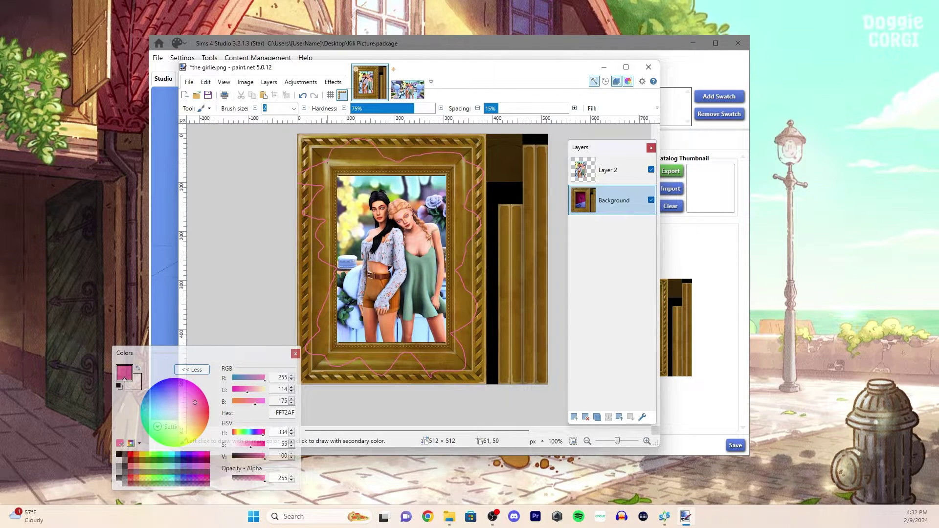
left_click(585, 171)
left_click(610, 417)
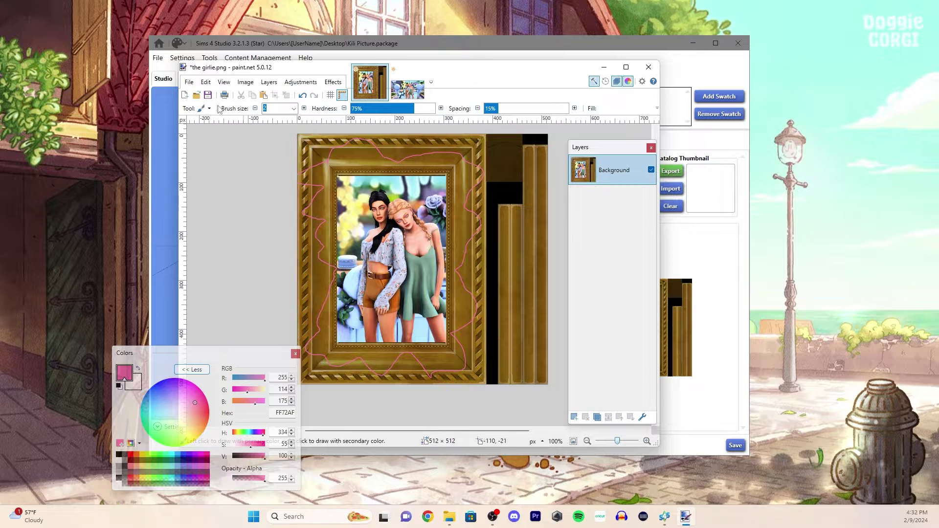
Import the edited girlie picture as the painting's Diffuse texture.
left_click(666, 69)
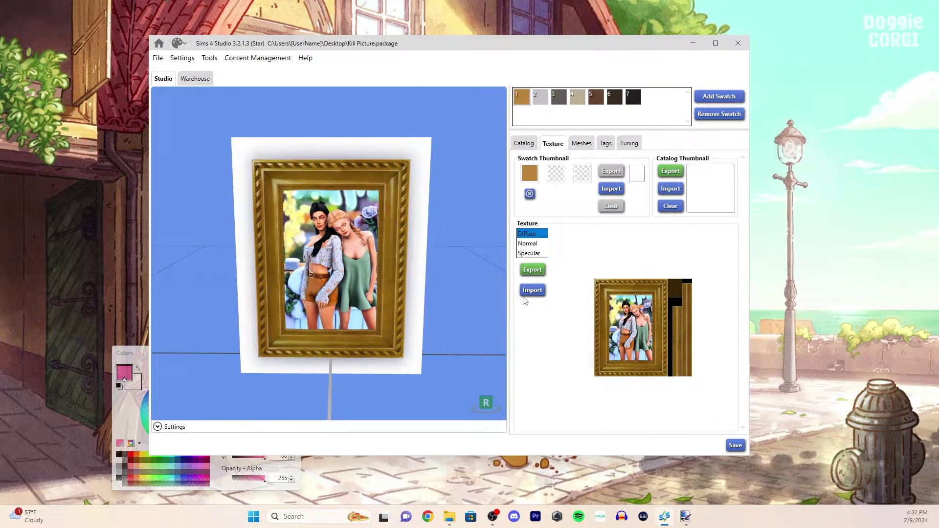
left_click(531, 290)
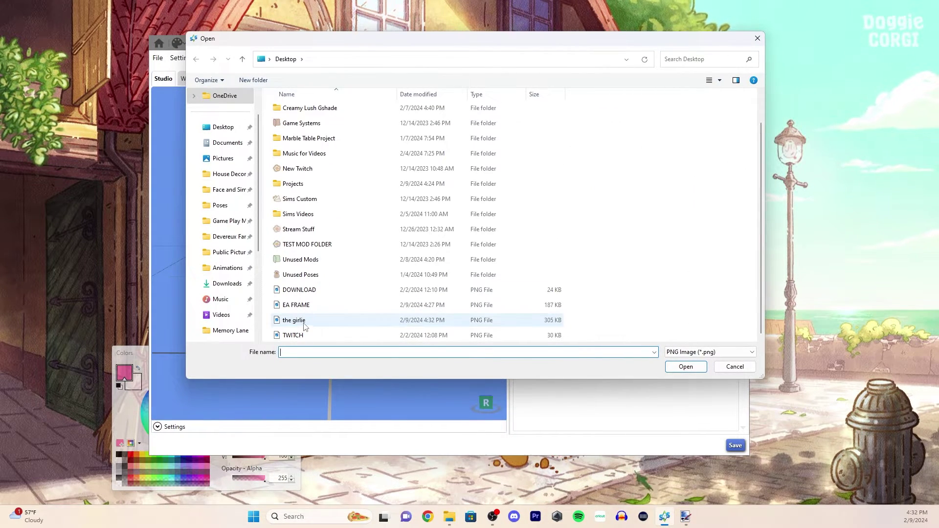
double_click(304, 323)
left_click_drag(462, 302, 338, 282)
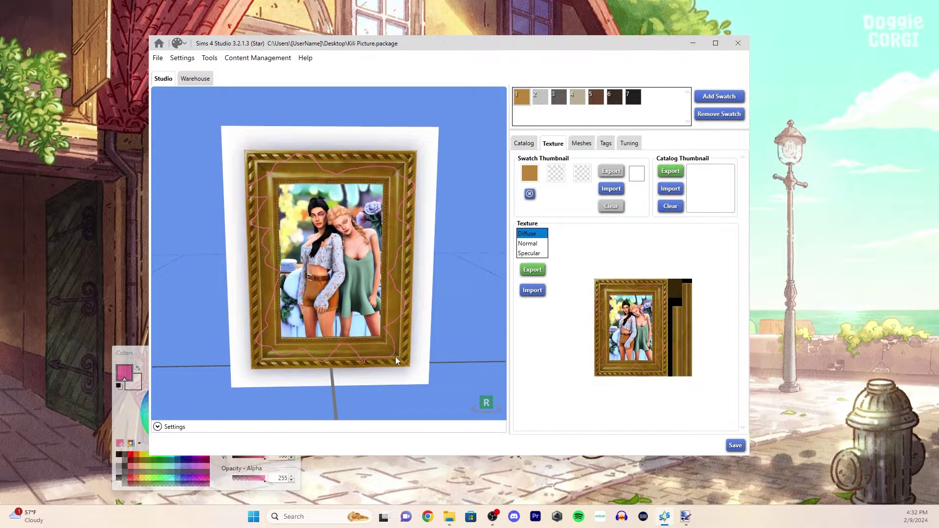
Check the frame's Normal and Specular maps and turn the preview to face the camera.
left_click(528, 243)
left_click(530, 253)
left_click(528, 243)
left_click_drag(448, 270, 287, 237)
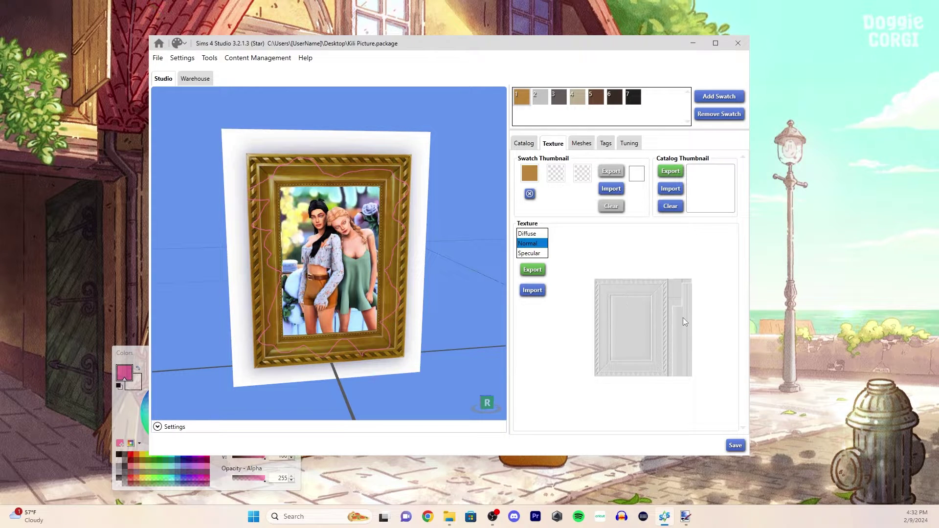
Reselect Diffuse and save Kili Picture.package, dismissing the 'package has been saved' message.
left_click(530, 235)
left_click_drag(444, 268, 421, 271)
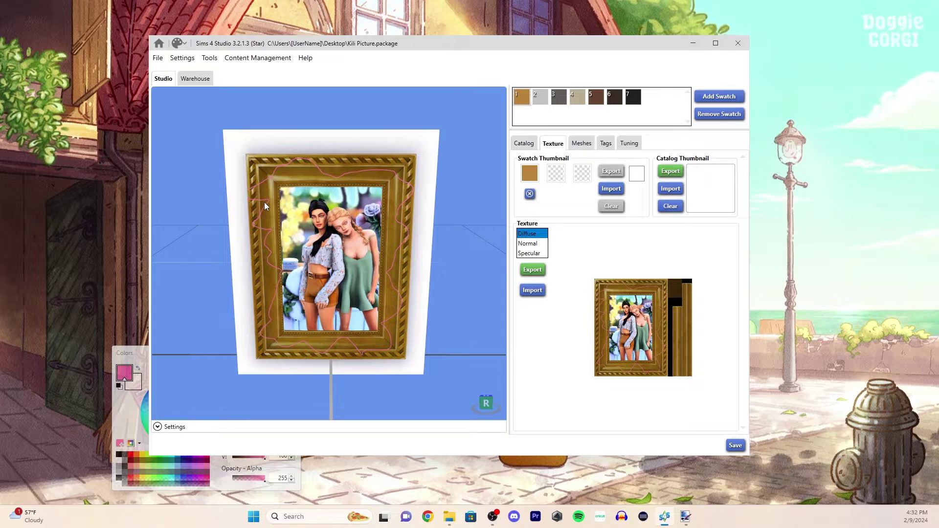
left_click(735, 446)
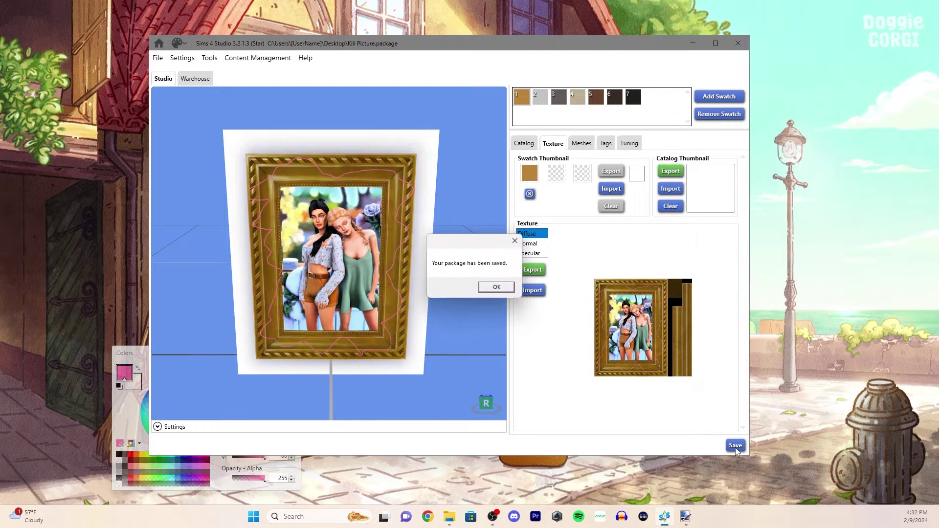
left_click(496, 288)
left_click_drag(493, 51, 496, 63)
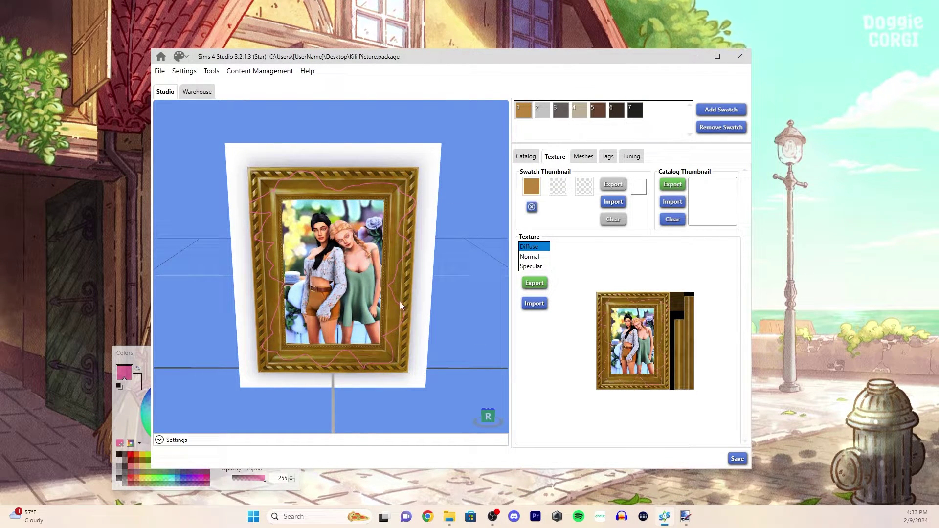
Rotate the DSC Artist Shelf preview, view its textures, and return to its Catalog details.
left_click_drag(394, 294, 359, 315)
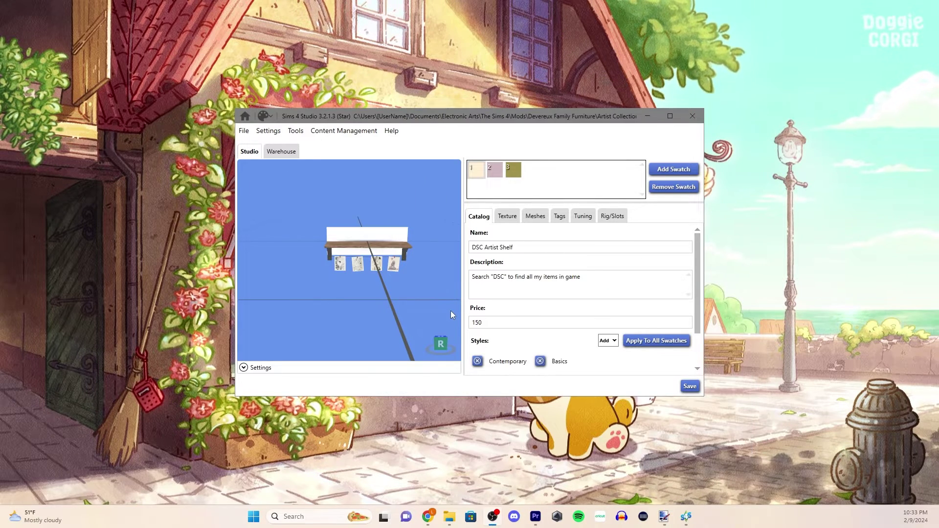
left_click_drag(451, 310, 373, 260)
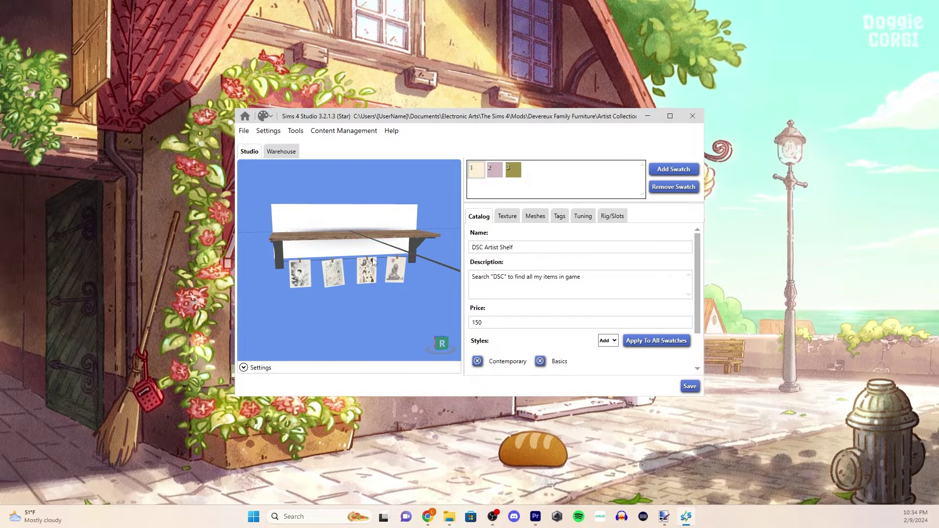
mouse_move(374, 262)
left_mouse_down()
mouse_move(367, 246)
mouse_move(380, 244)
mouse_move(357, 257)
left_mouse_up()
left_click(507, 216)
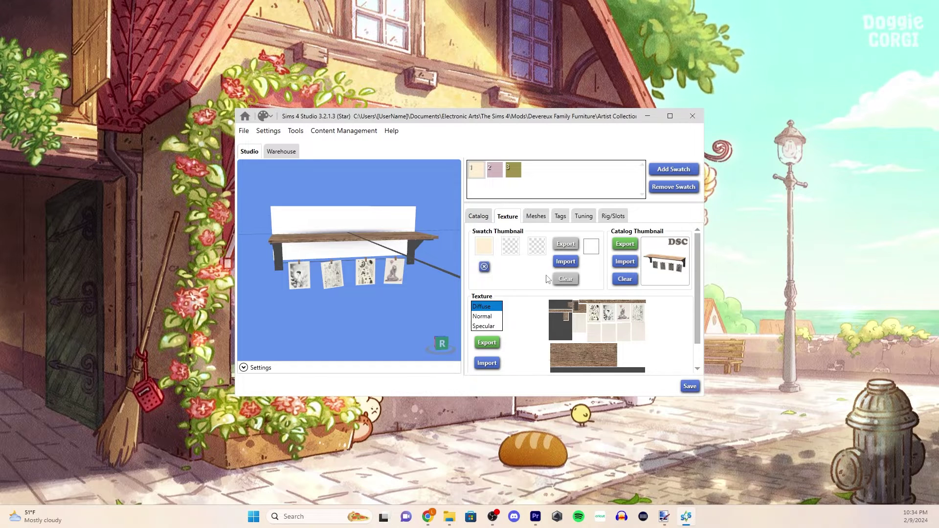
left_click(479, 218)
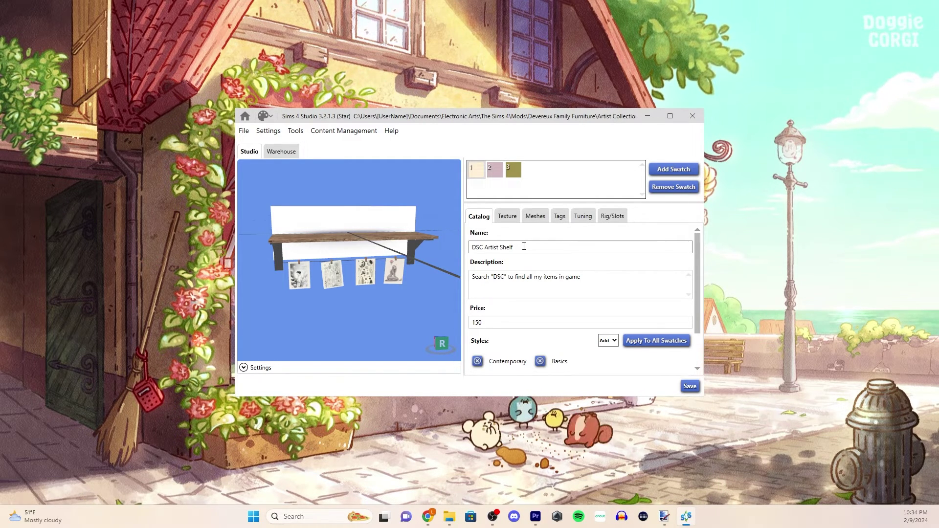
left_click_drag(505, 123, 495, 116)
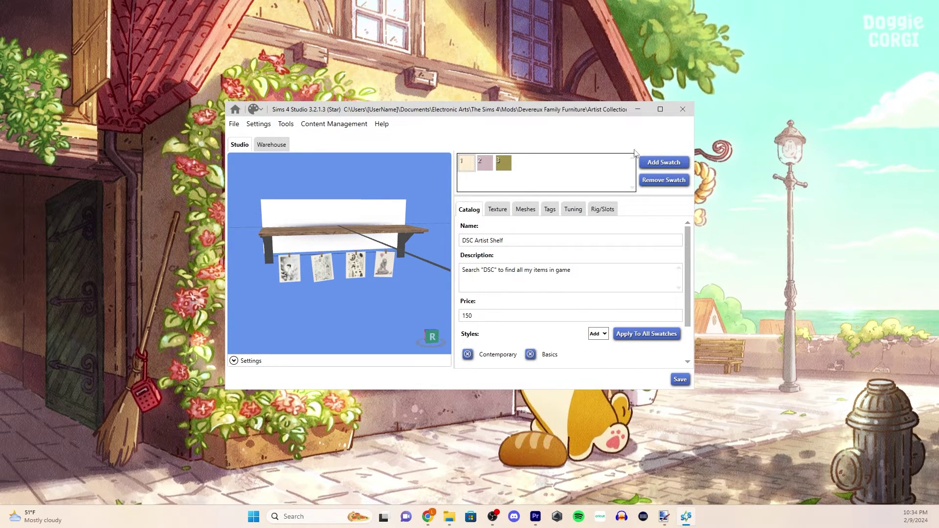
left_click_drag(725, 206, 807, 318)
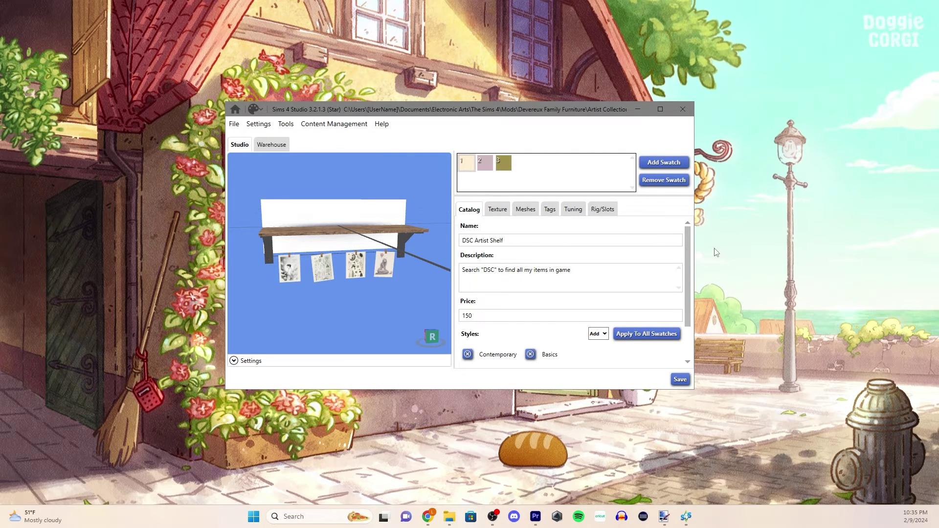
left_click_drag(759, 180, 827, 413)
left_click_drag(752, 179, 833, 404)
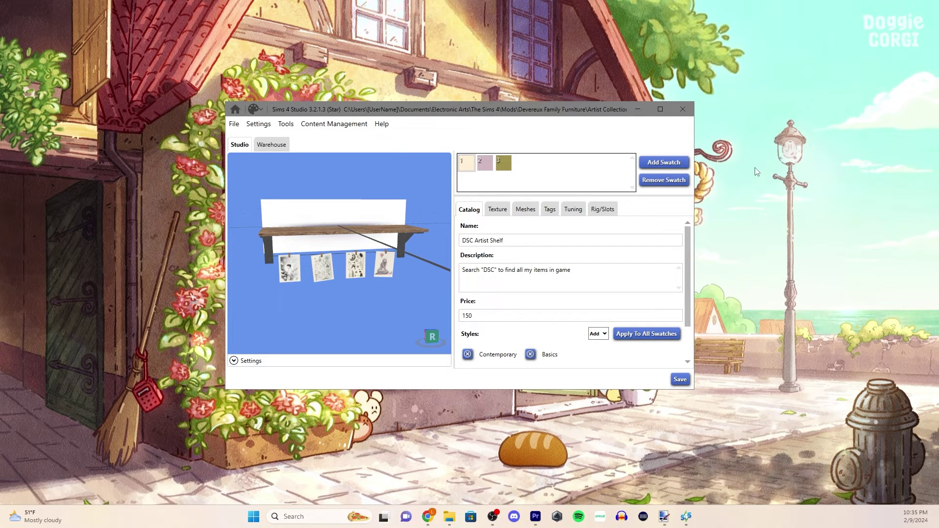
left_click_drag(755, 171, 833, 418)
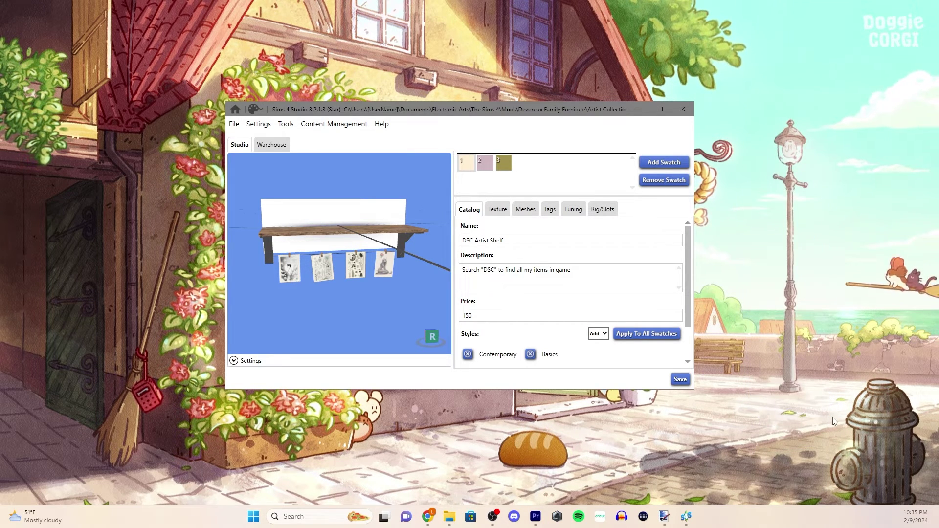